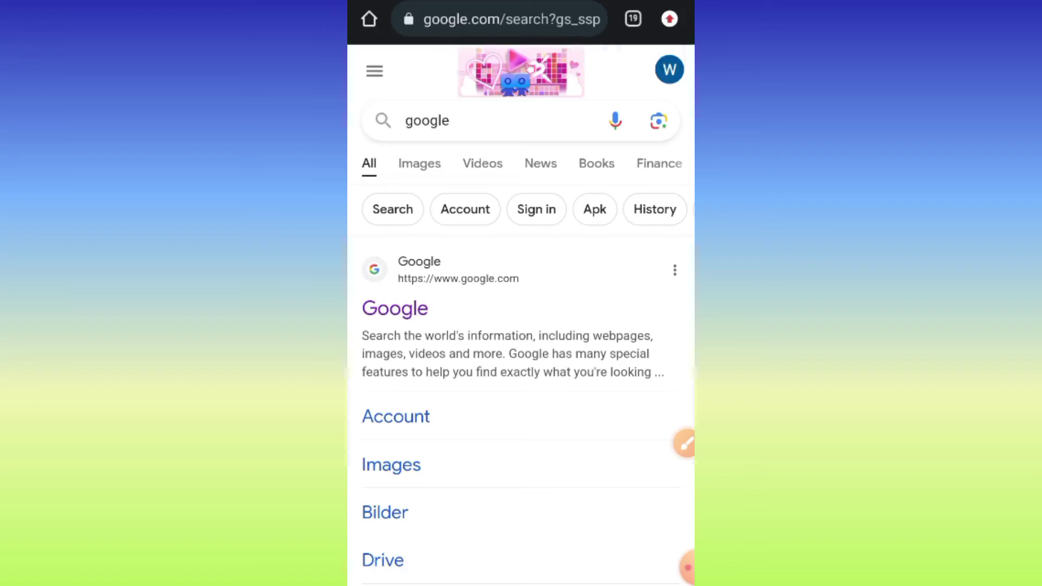
scroll(521, 366, down, 2)
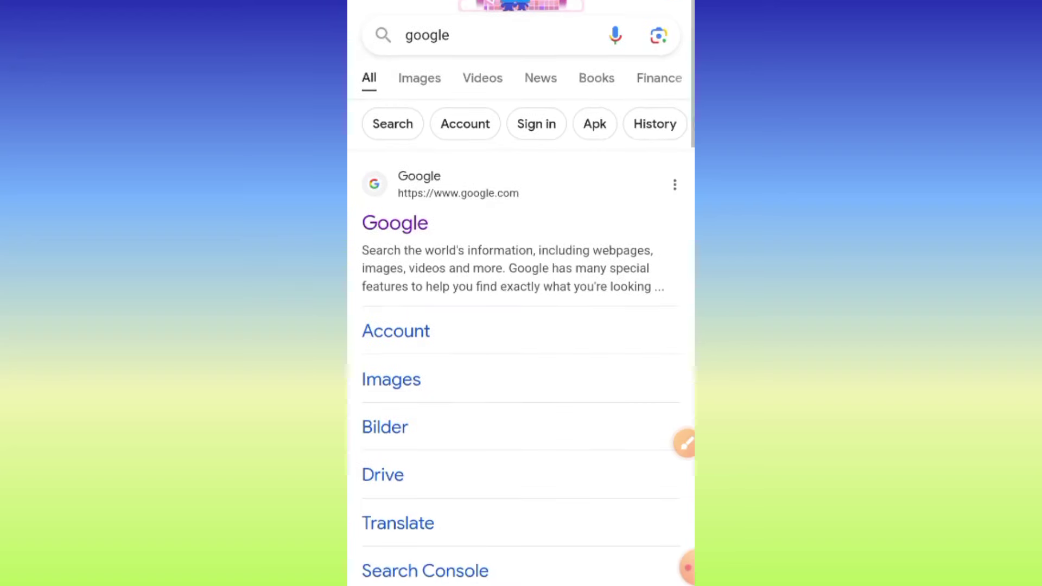
scroll(521, 367, up, 2)
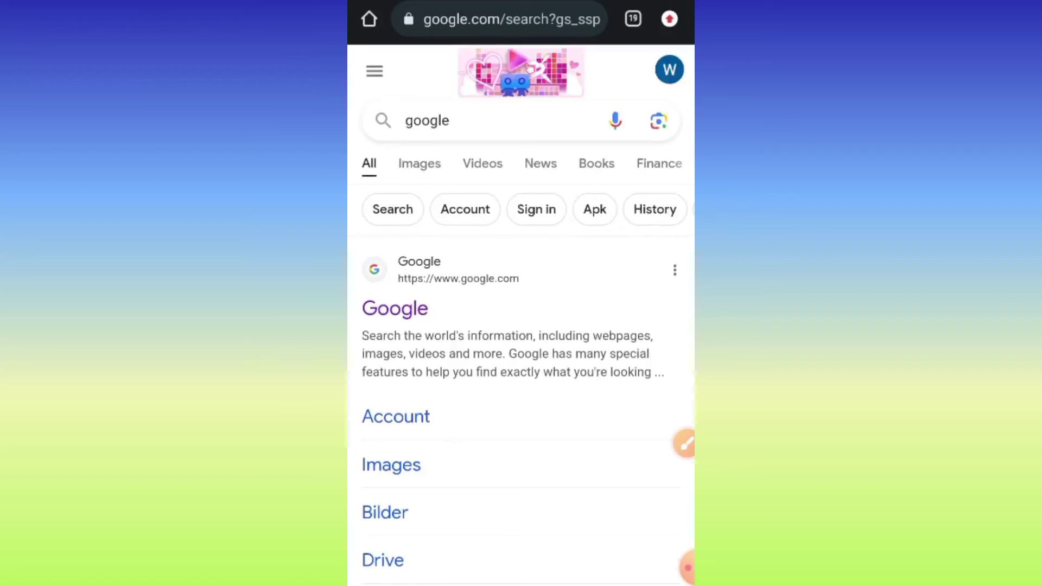
Step: Clear the old Google query to begin searching for 'hackertarget reverse ip lookup'
click(488, 121)
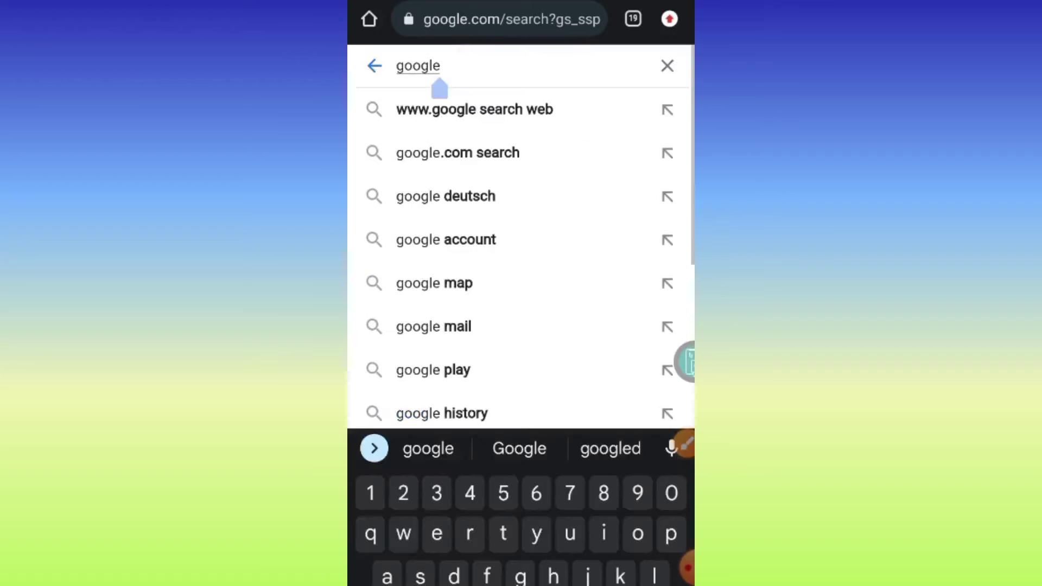
click(666, 65)
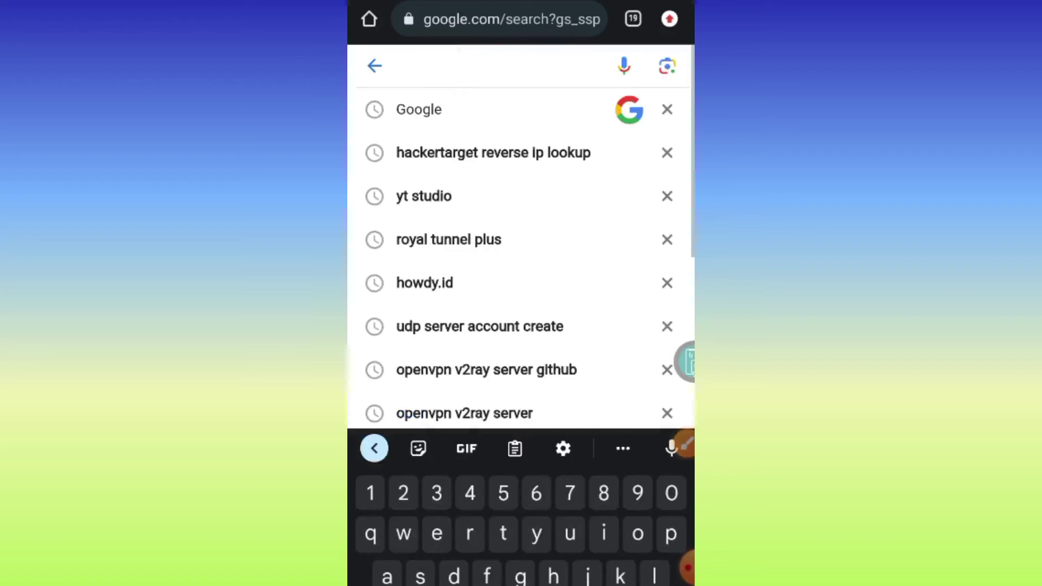
text(ha)
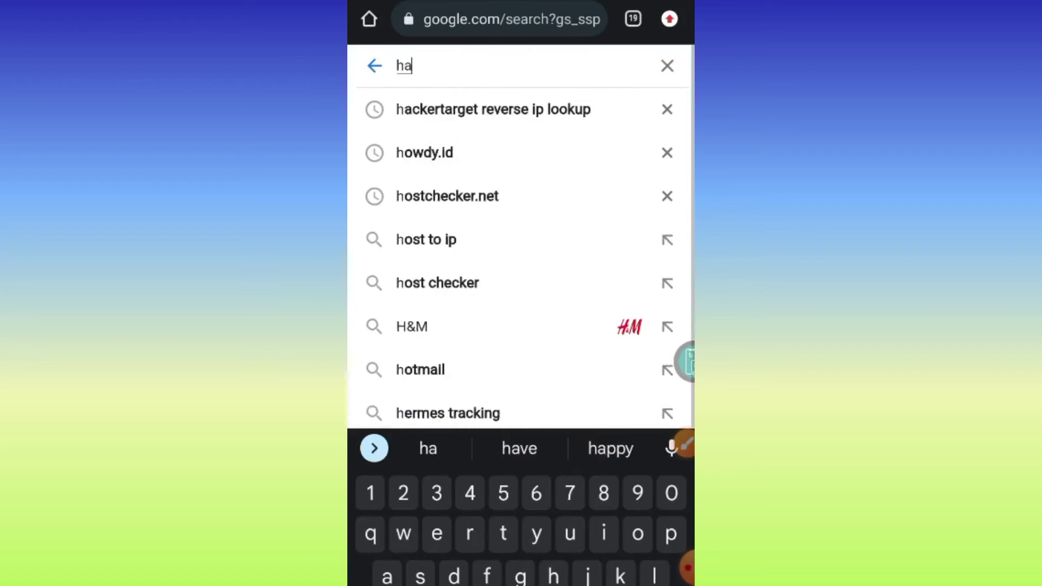
text(c)
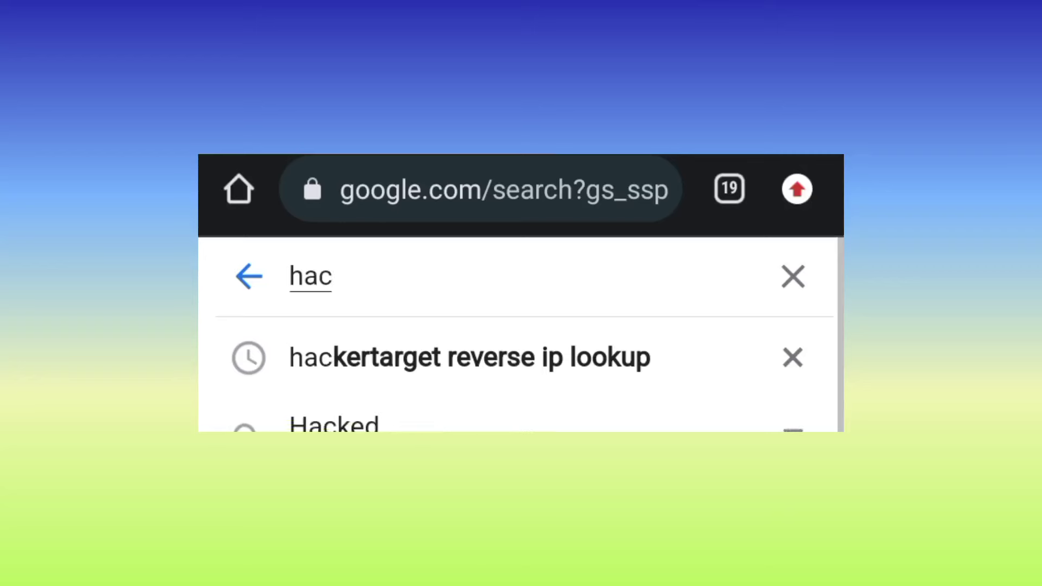
text(k)
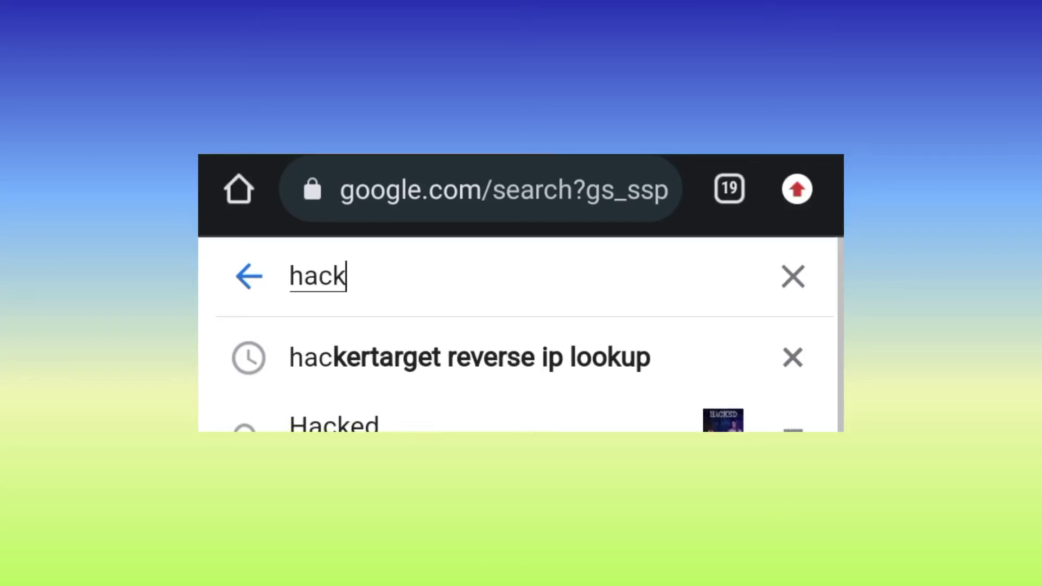
text(er)
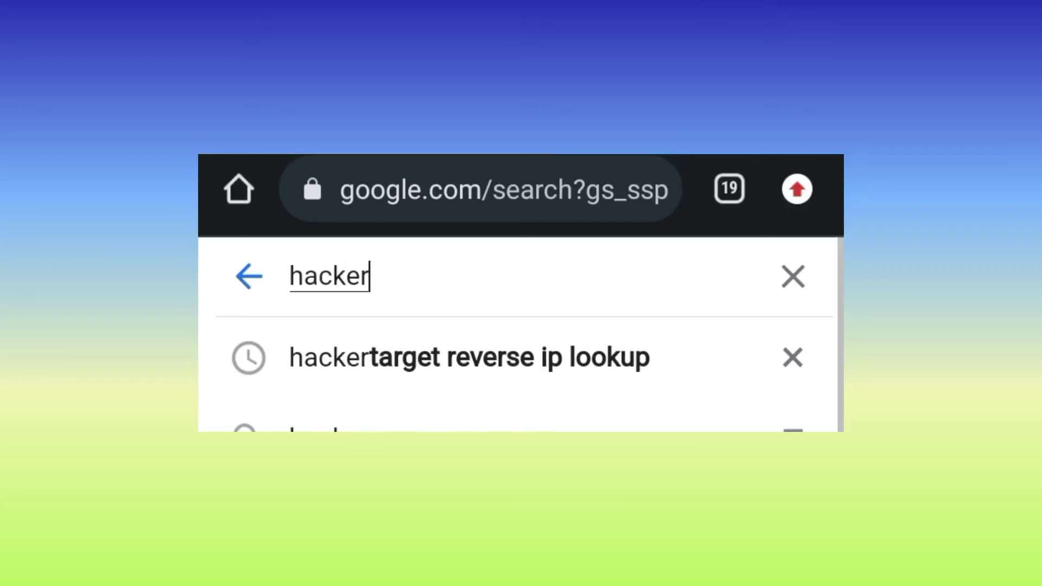
text(ta)
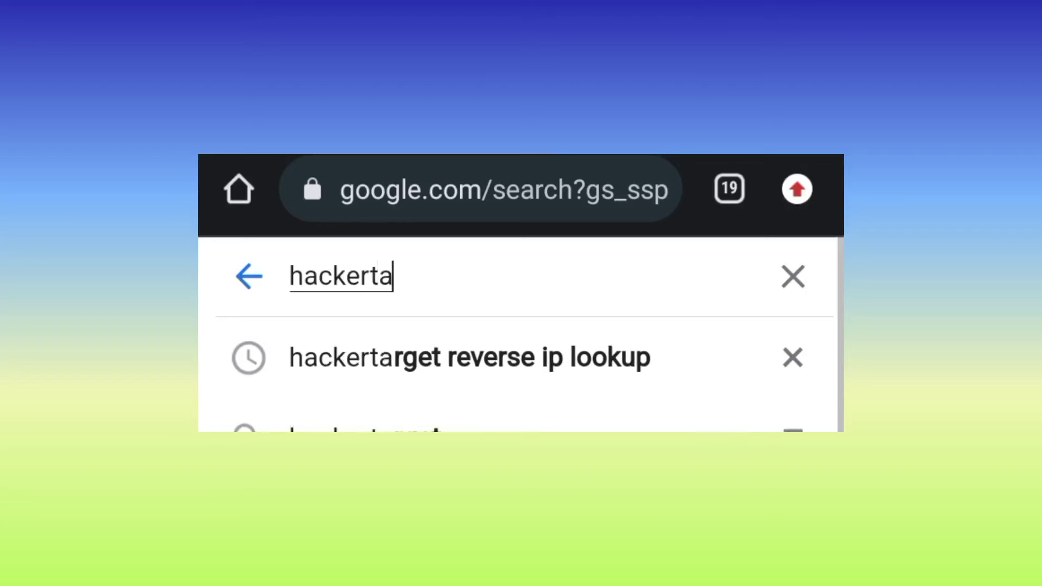
text(r)
text(ge)
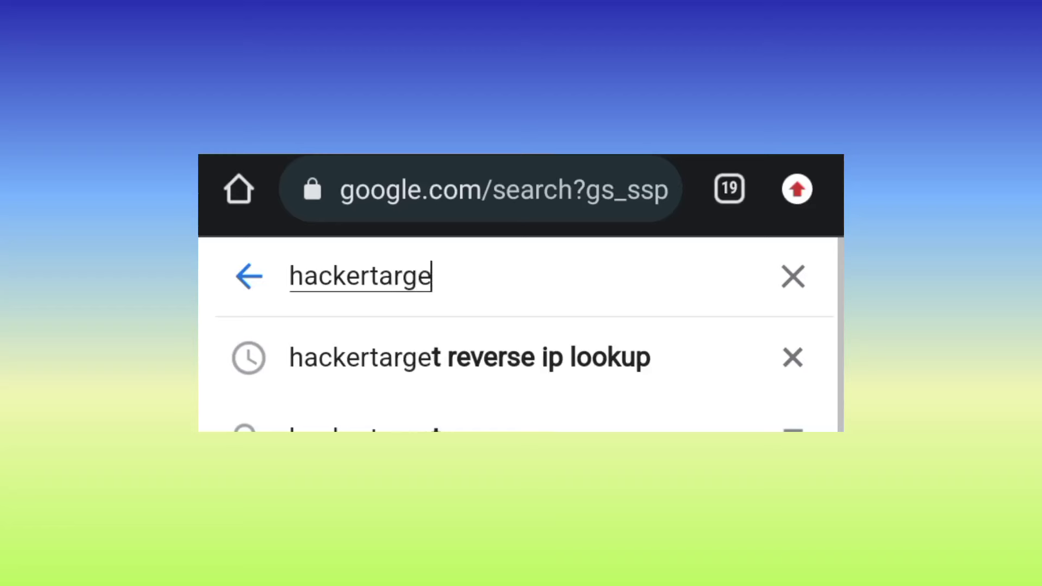
text(t)
text( re)
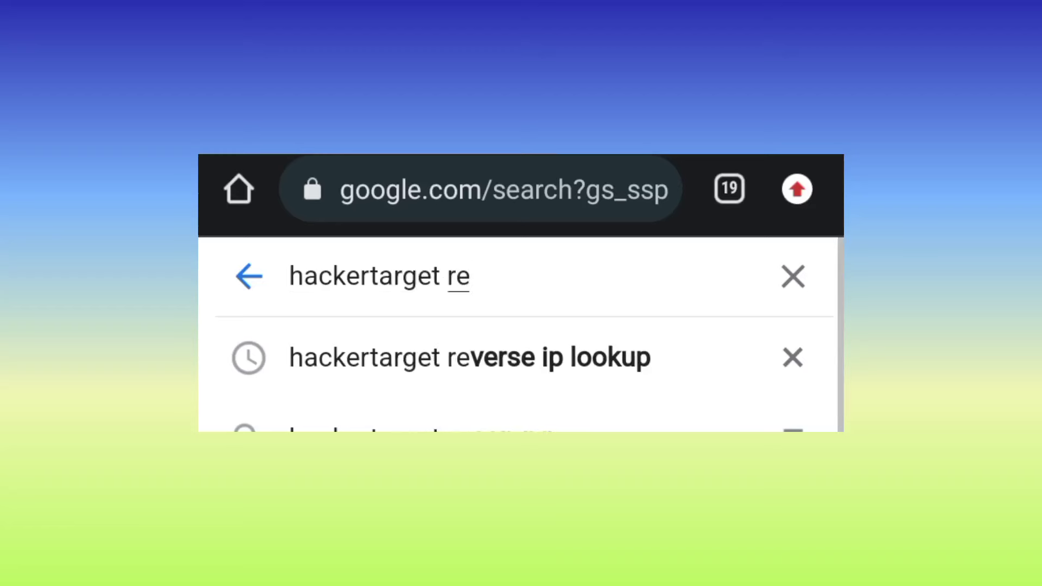
text(ver)
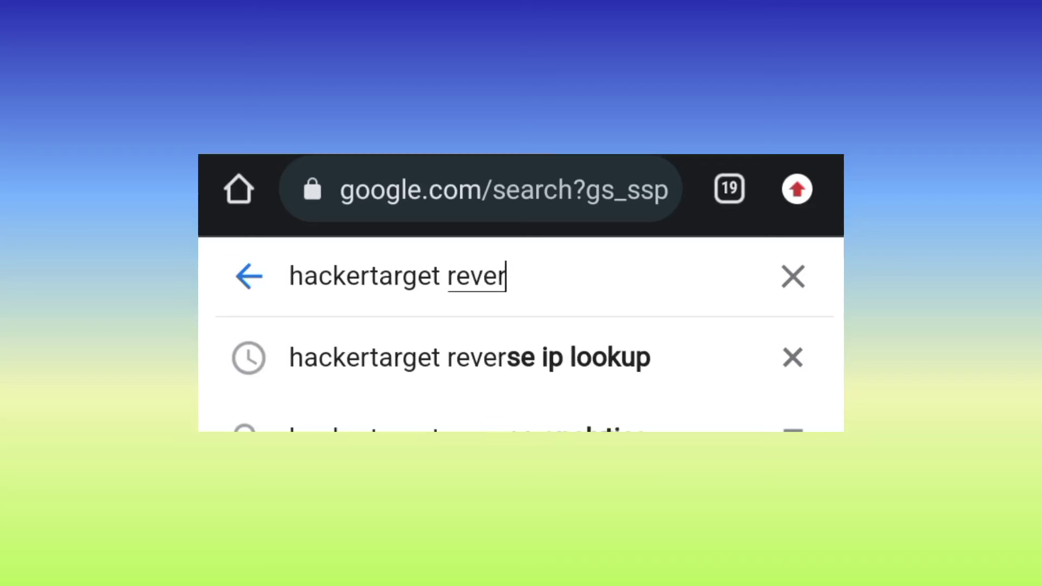
text(se)
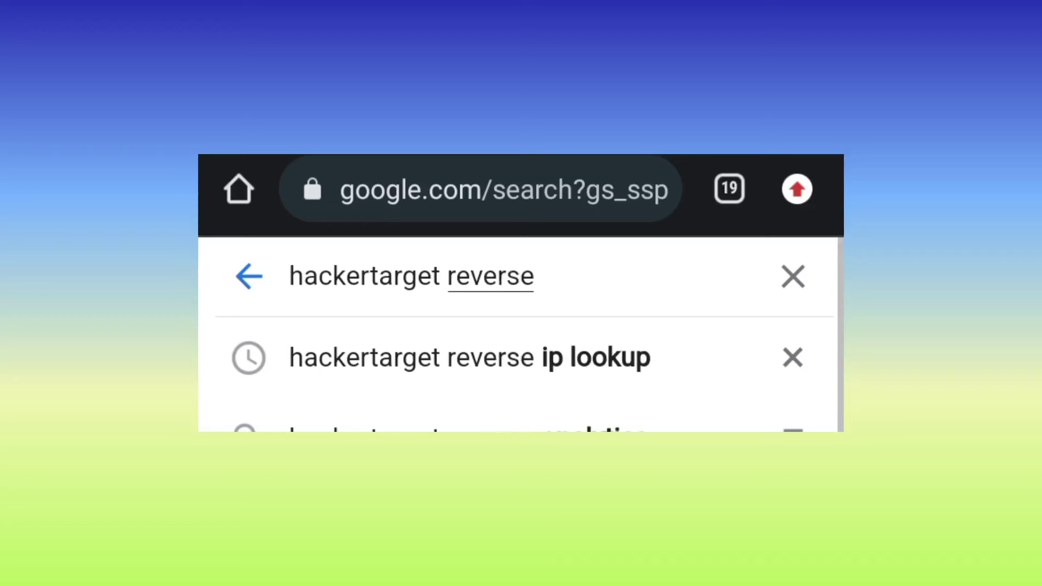
text( i)
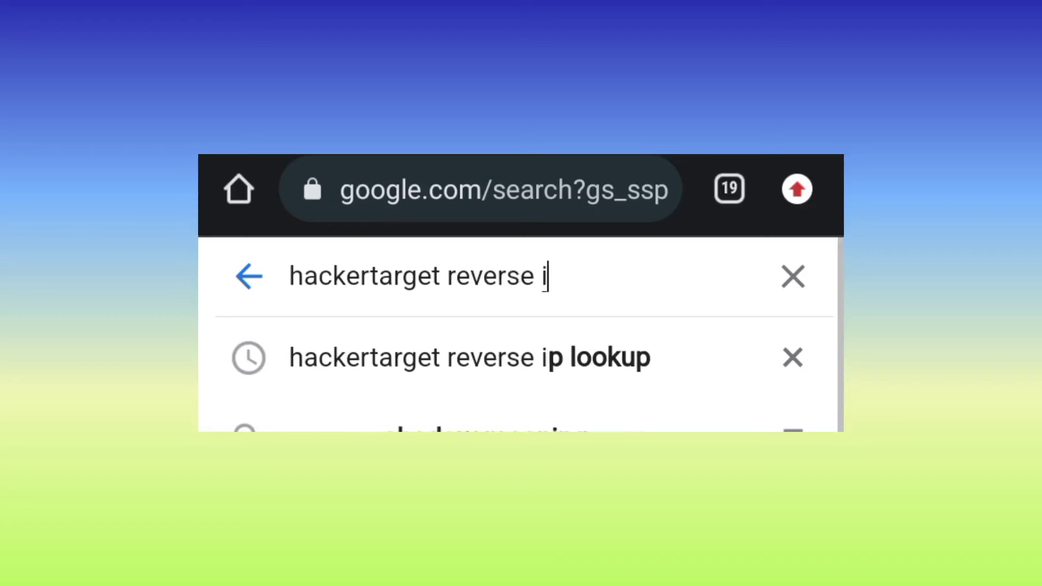
text(p)
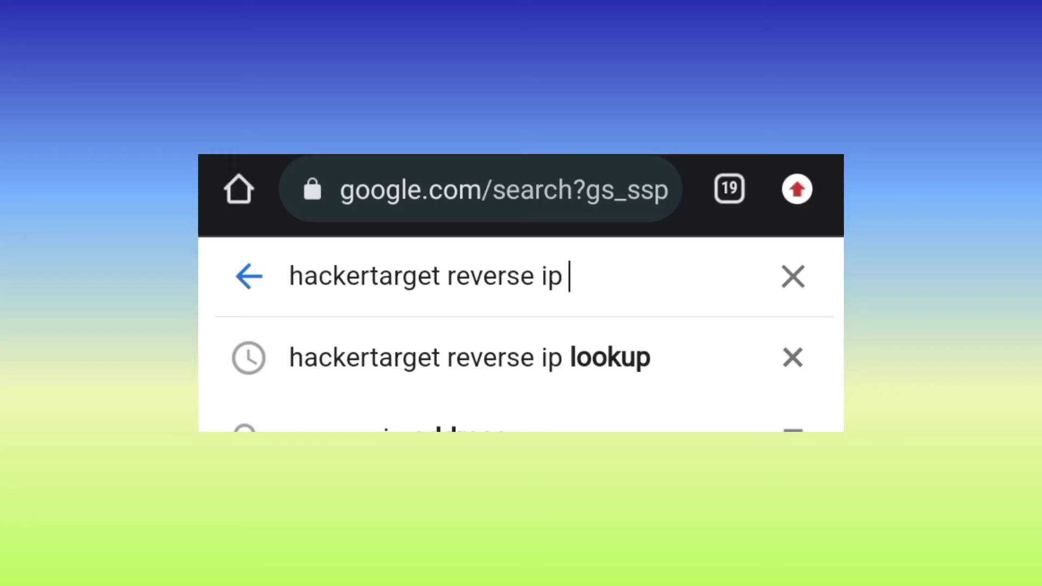
text( loo)
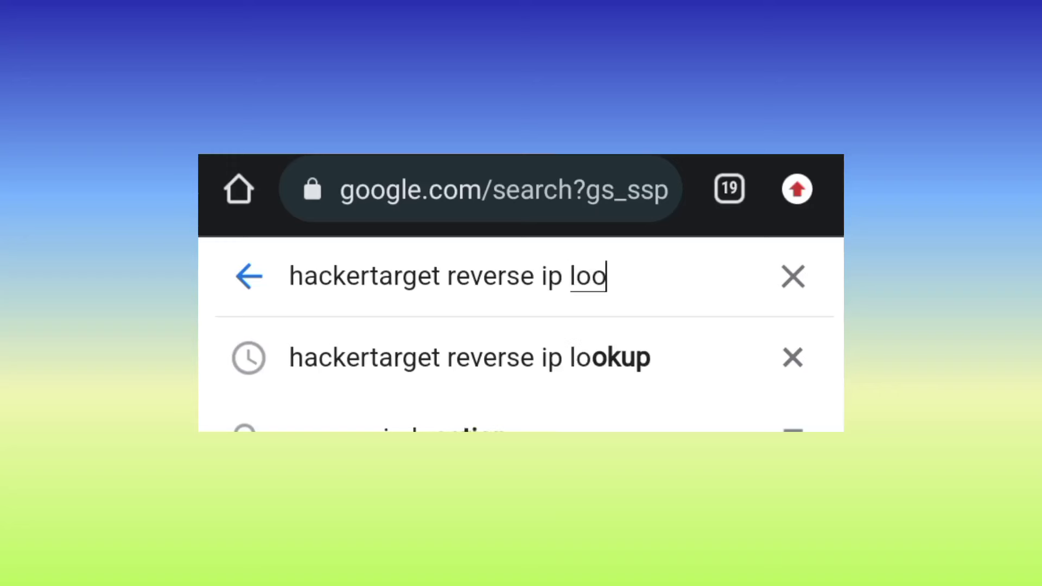
text(ku)
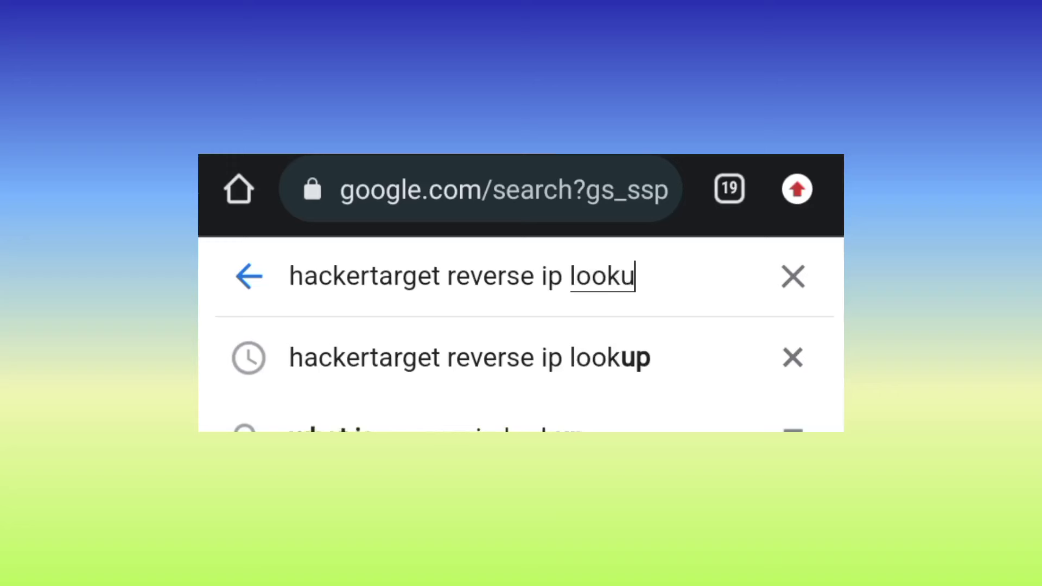
text(p)
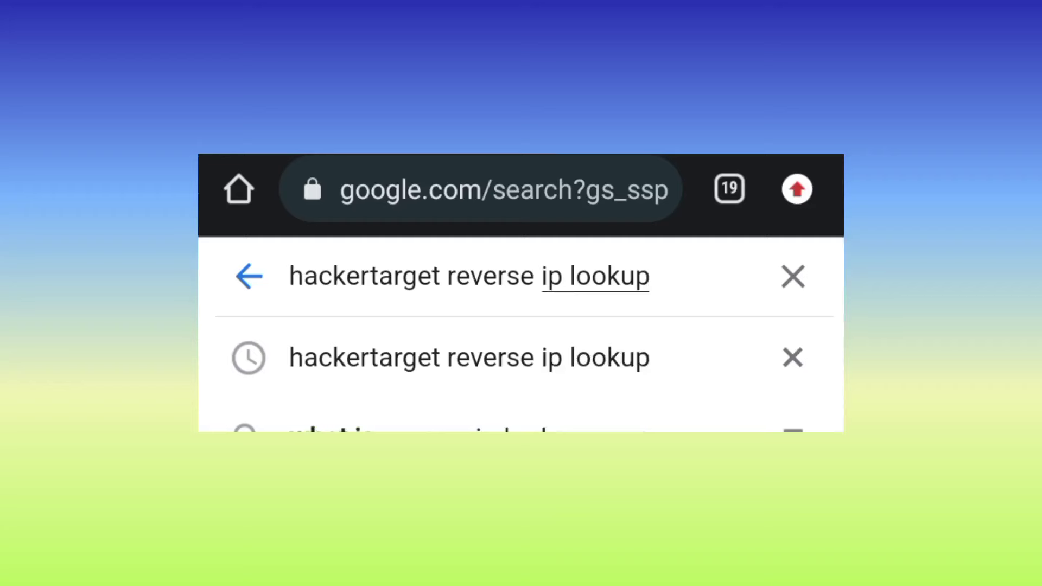
Step: Search 'hackertarget reverse ip lookup' and open the 'Reverse IP Lookup, Find Hosts Sharing an IP' result
key(Return)
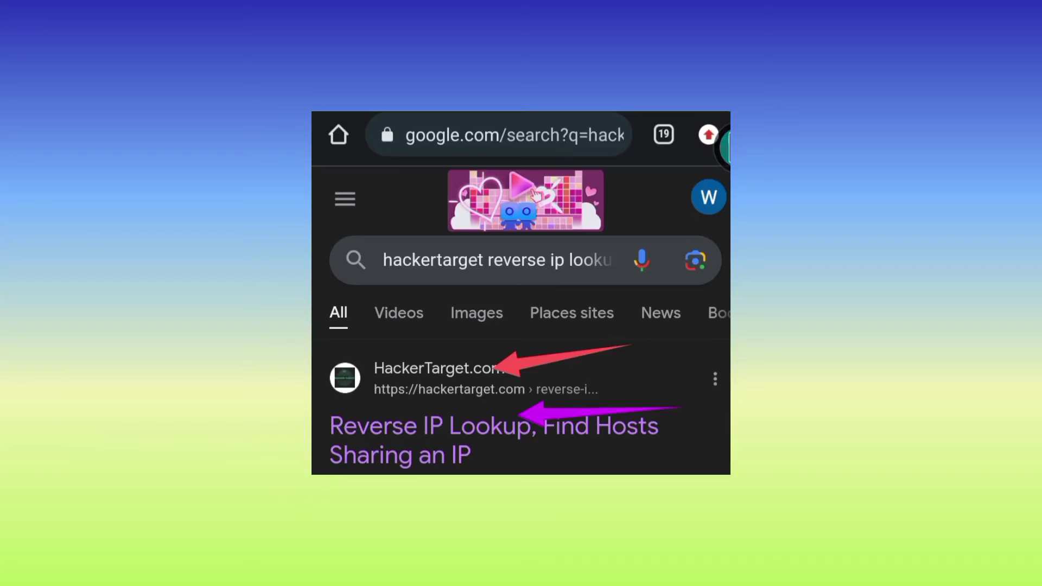
click(432, 426)
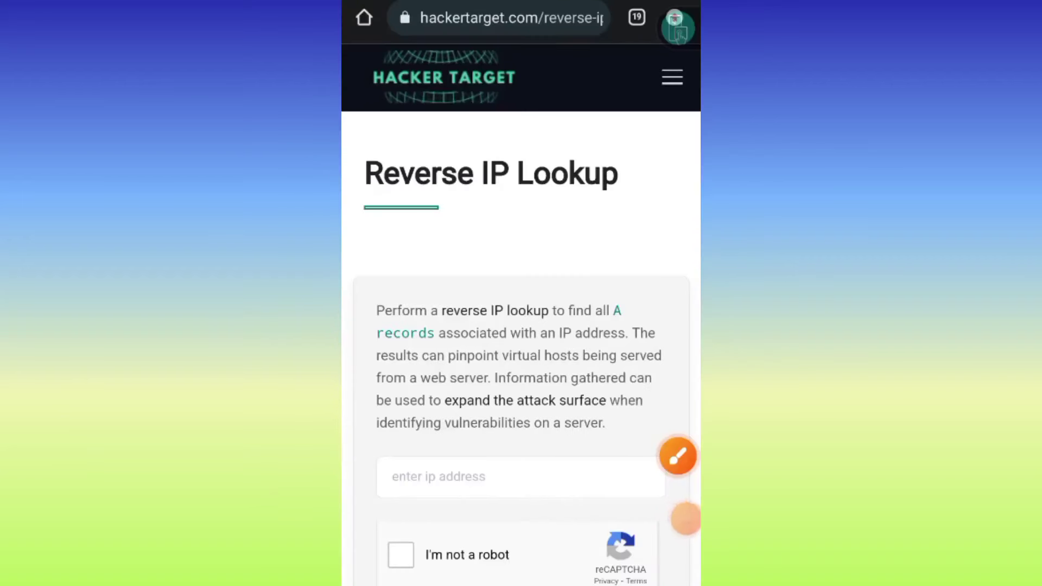
Step: Scroll the Reverse IP Lookup page down to the 'enter ip address' field and select it
click(677, 518)
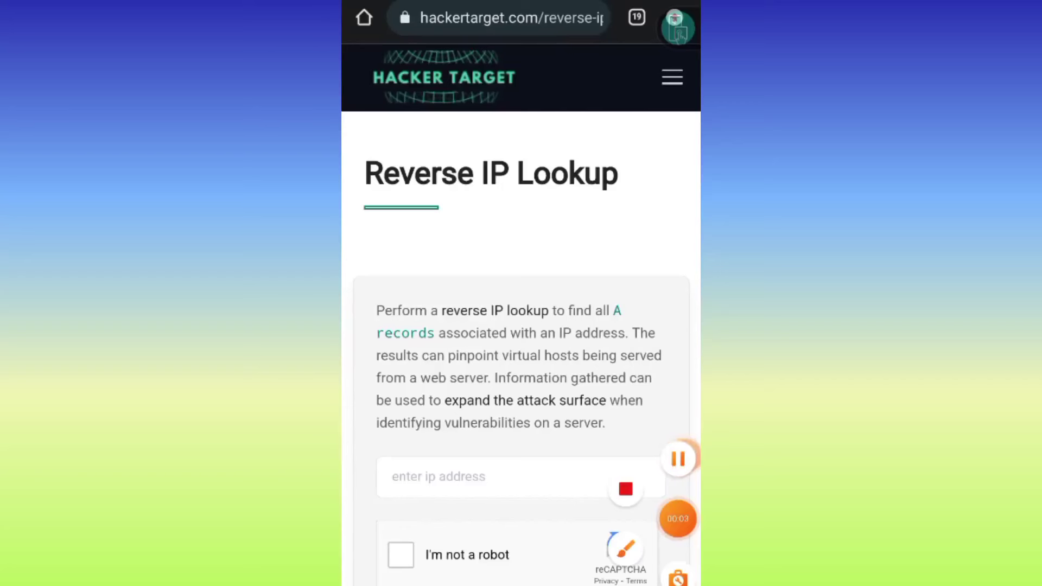
click(677, 518)
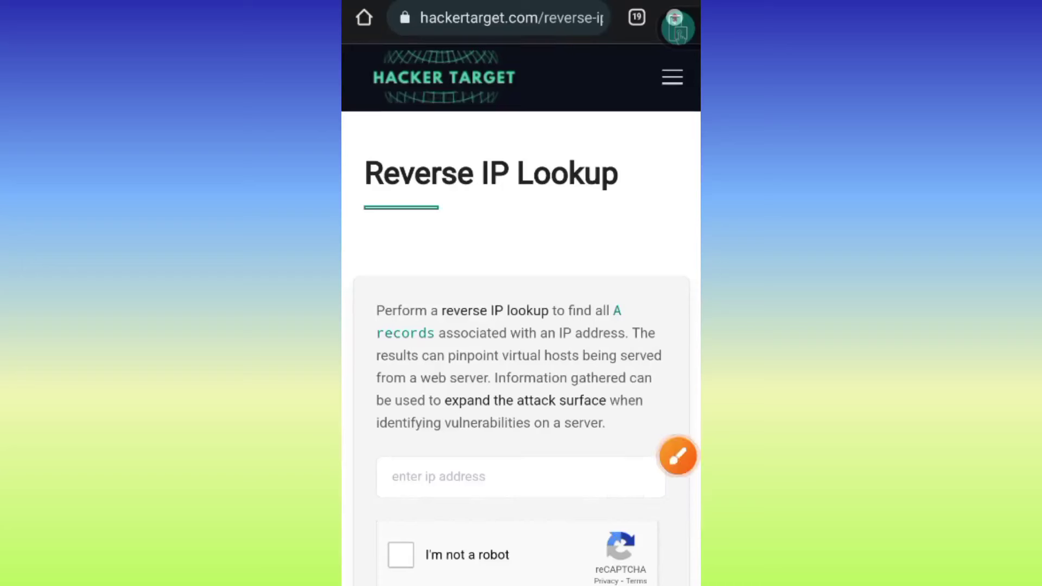
drag(574, 444, 385, 496)
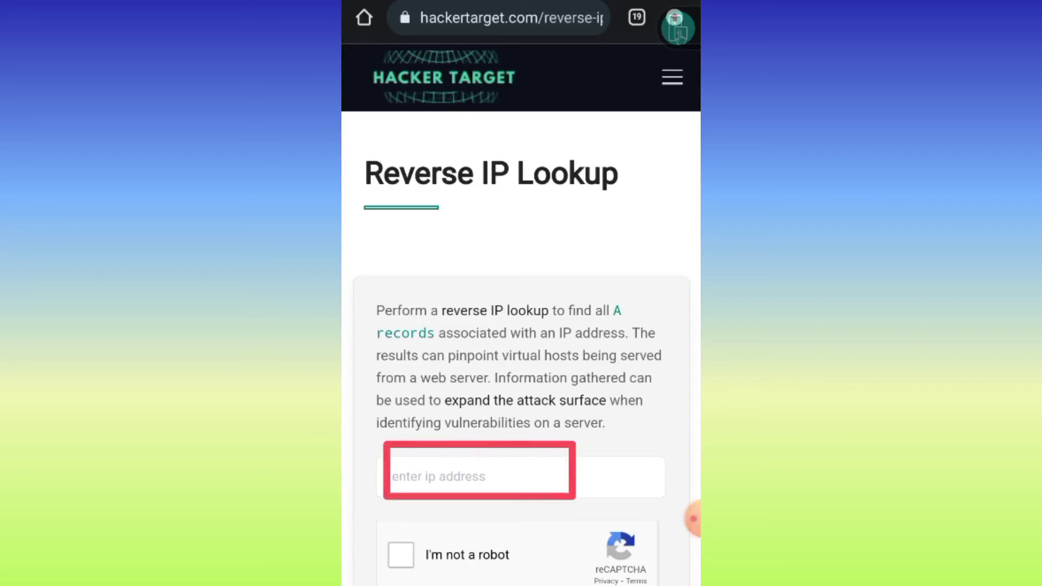
drag(668, 424, 602, 467)
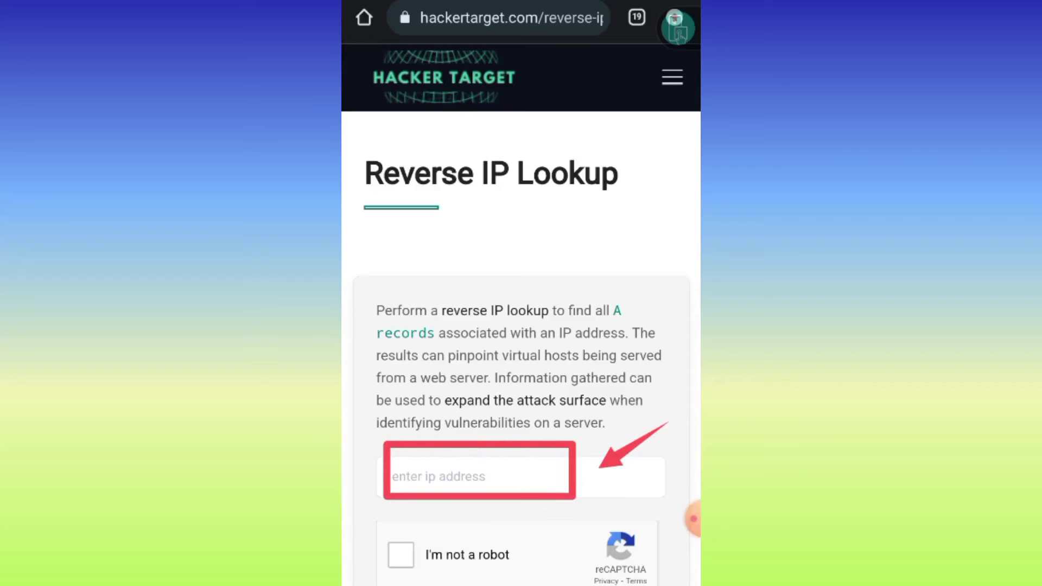
click(688, 519)
click(521, 477)
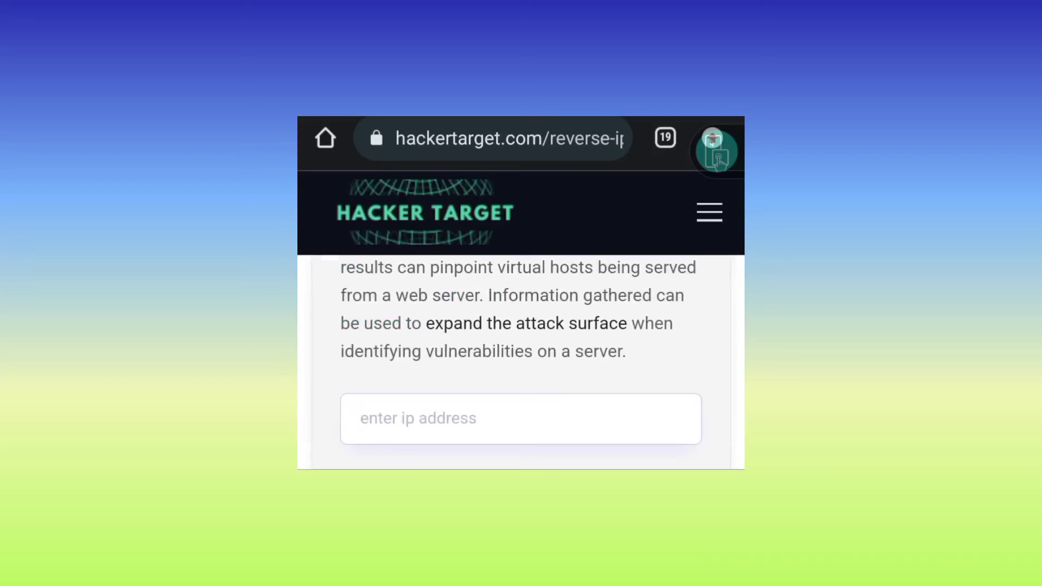
text(ww)
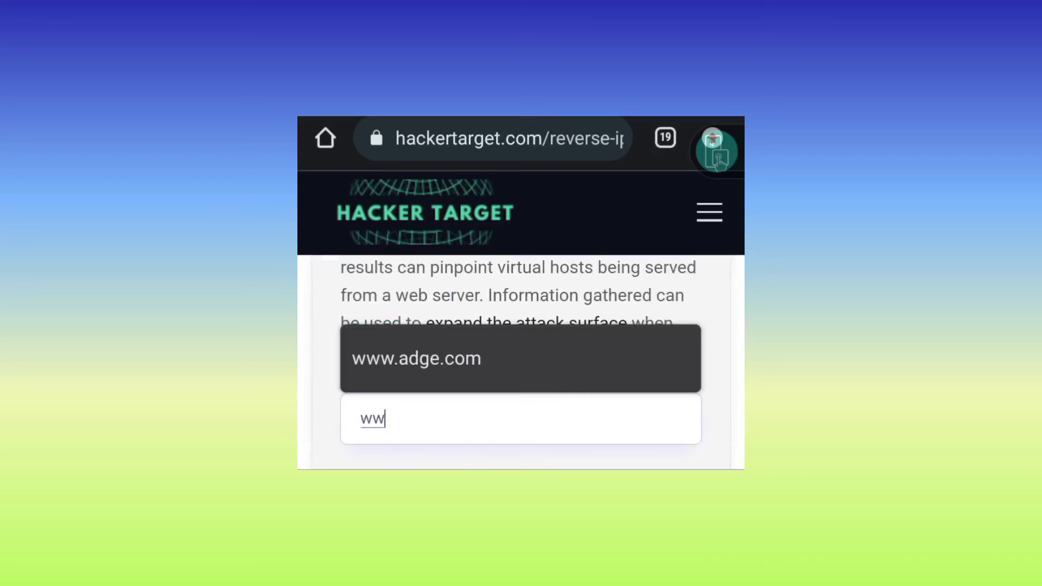
text(ww)
key(BackSpace)
text(.so)
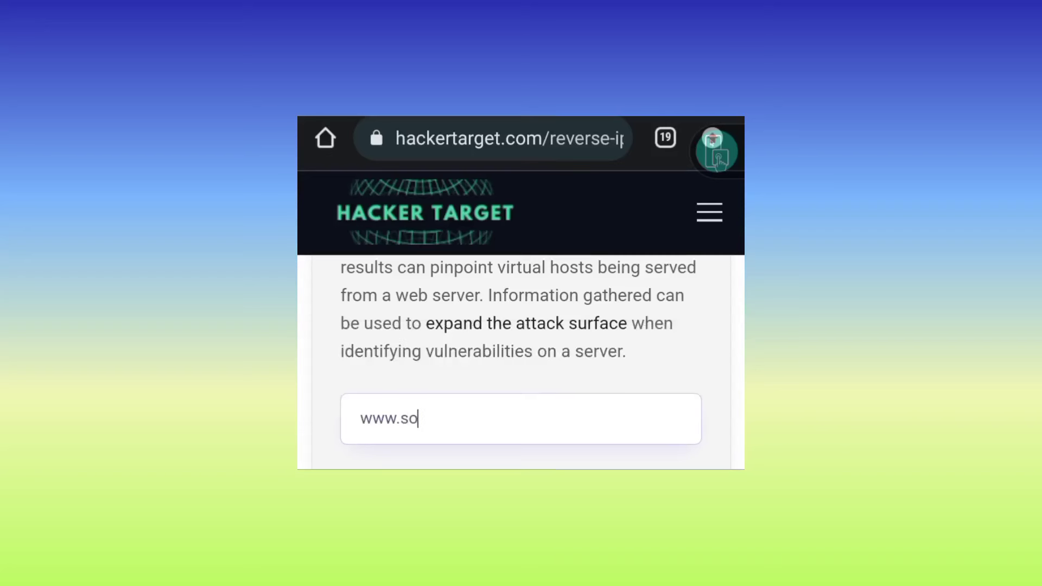
text(ulz)
text(.ee)
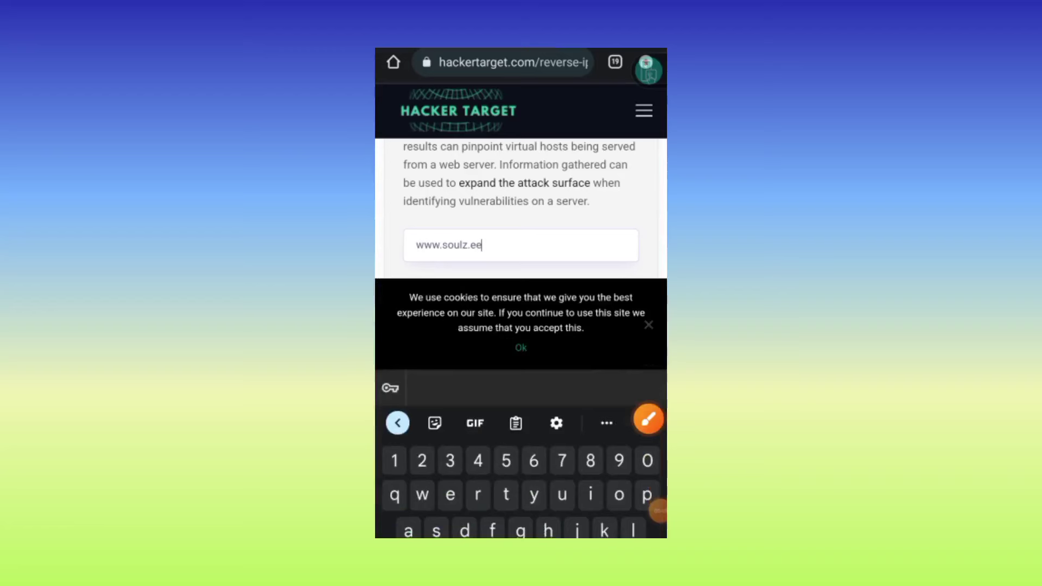
click(423, 308)
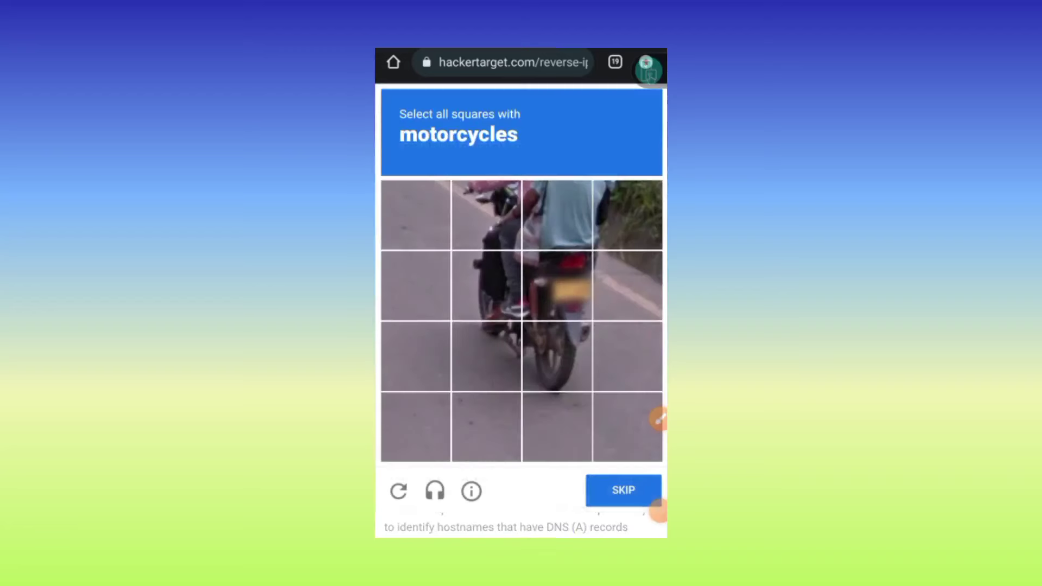
click(624, 490)
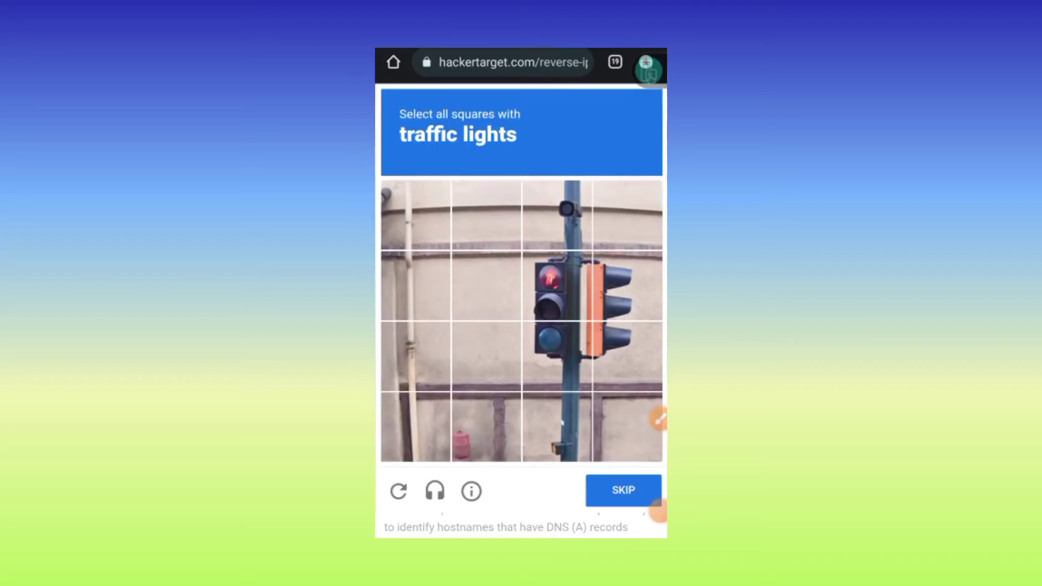
click(557, 356)
click(556, 286)
click(627, 285)
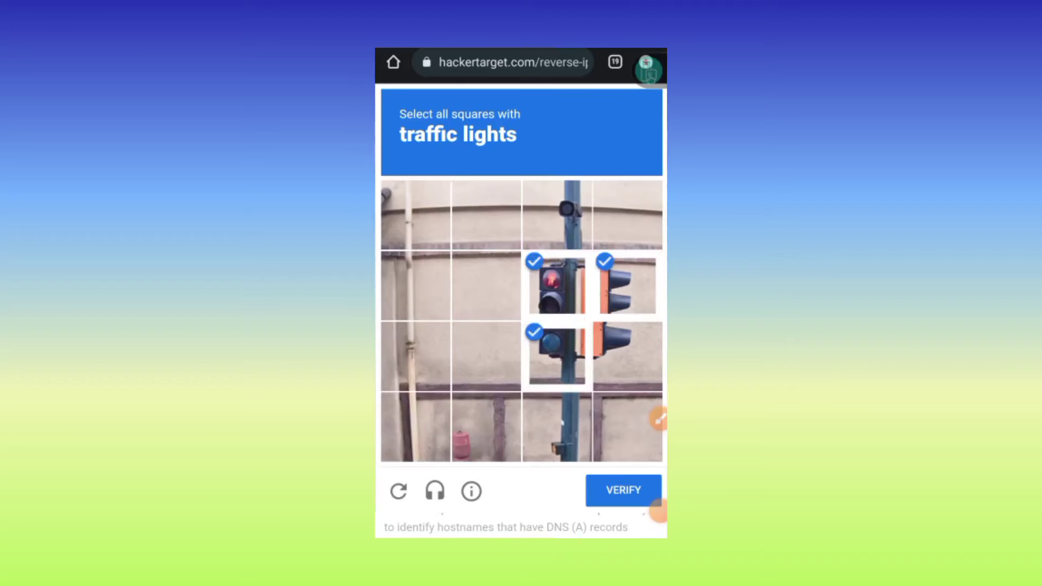
click(628, 357)
click(624, 489)
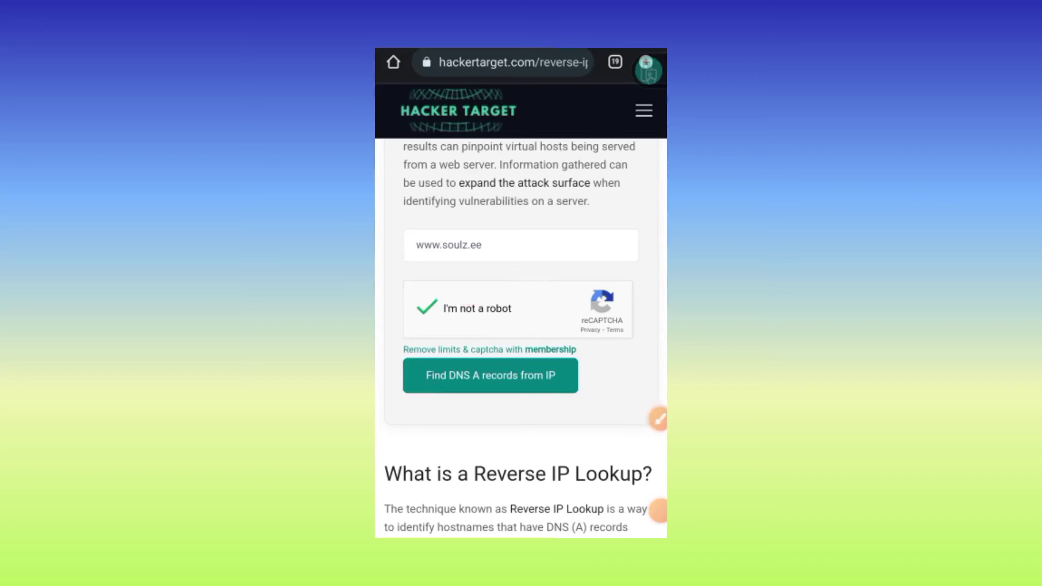
click(490, 376)
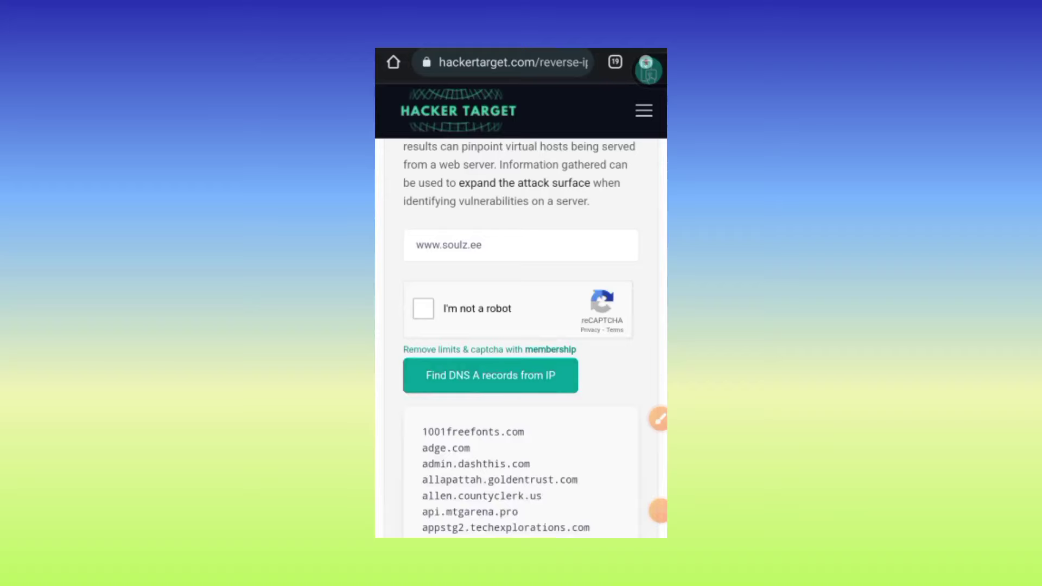
scroll(521, 367, down, 5)
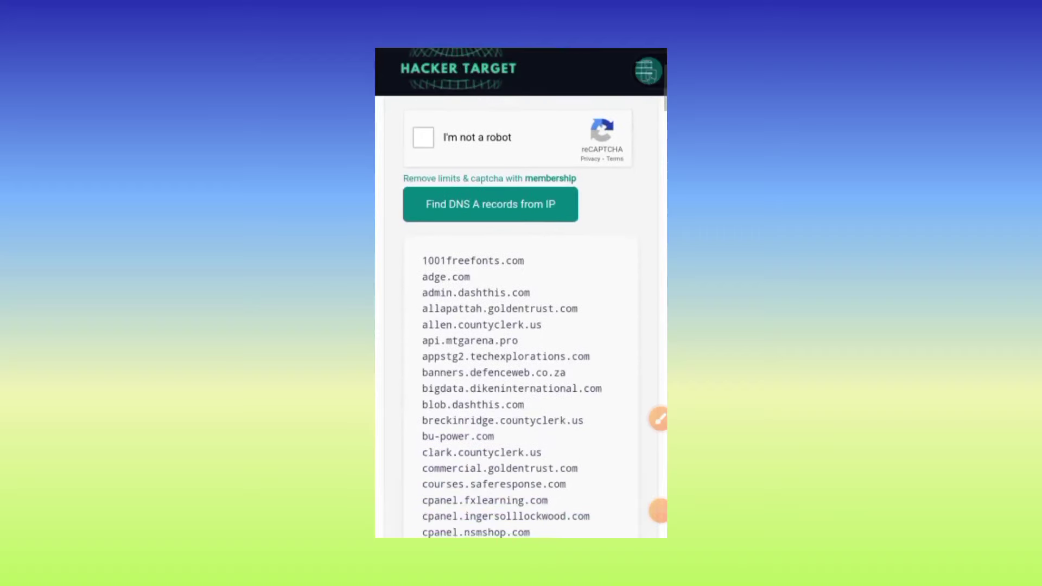
scroll(521, 366, down, 3)
scroll(521, 366, down, 3)
scroll(521, 366, down, 3)
scroll(521, 366, down, 3)
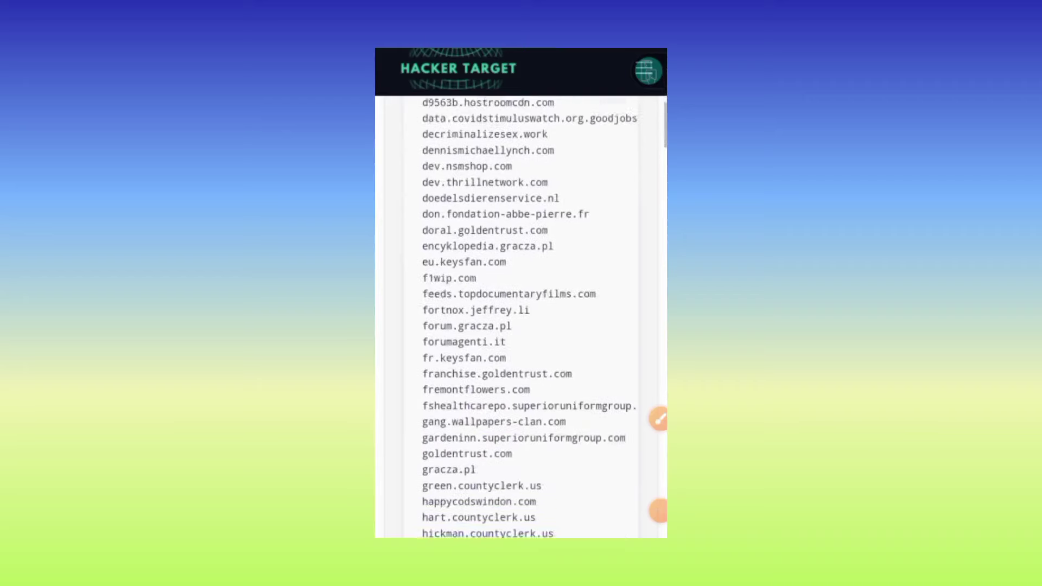
scroll(521, 326, down, 3)
scroll(521, 326, down, 3)
scroll(522, 326, down, 3)
scroll(521, 326, down, 2)
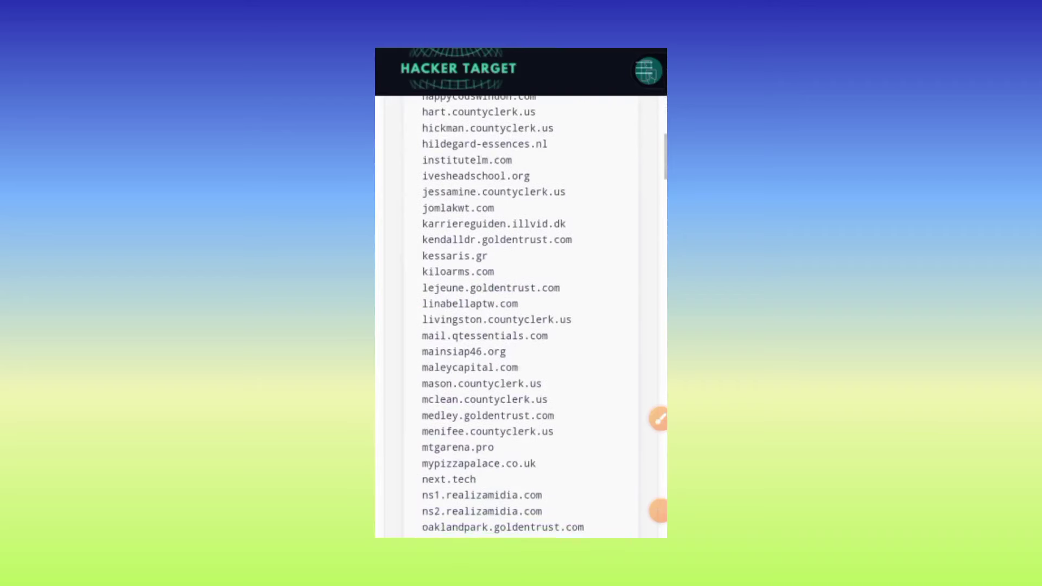
scroll(521, 326, down, 2)
scroll(522, 325, down, 2)
scroll(521, 325, down, 1)
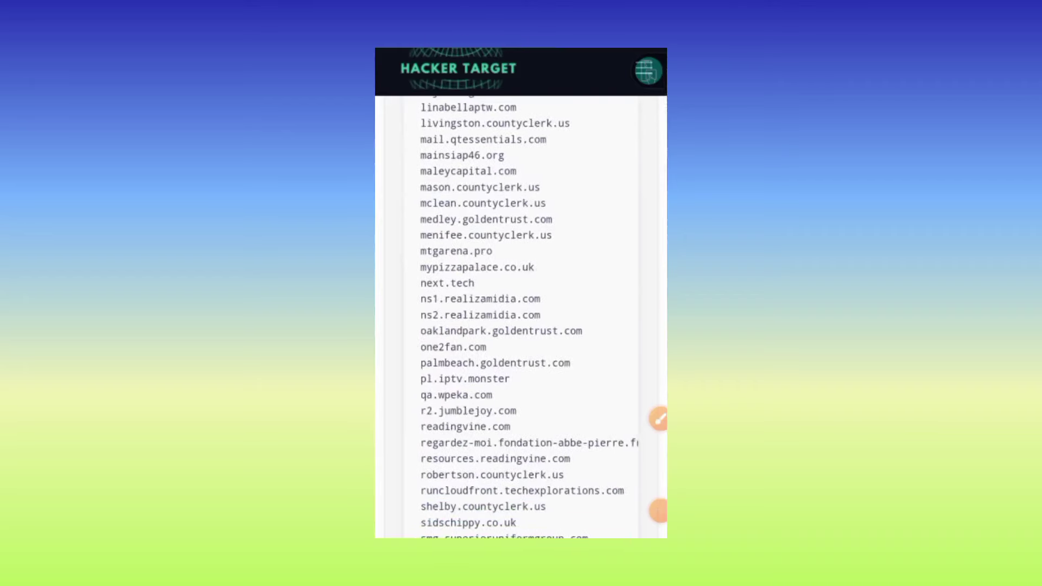
scroll(521, 326, down, 8)
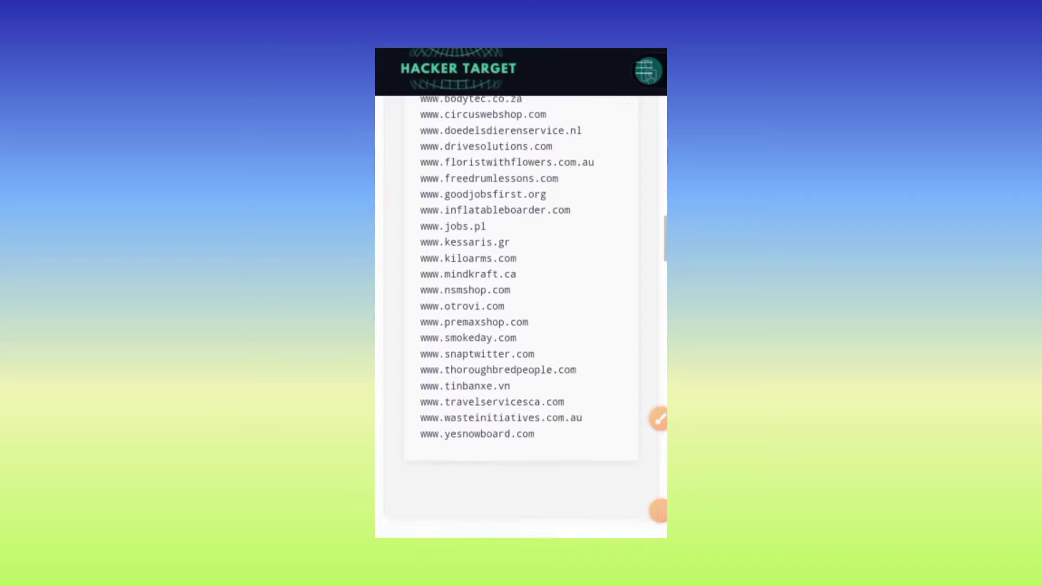
scroll(521, 326, up, 3)
scroll(521, 326, up, 3)
scroll(521, 326, up, 3)
scroll(521, 325, up, 3)
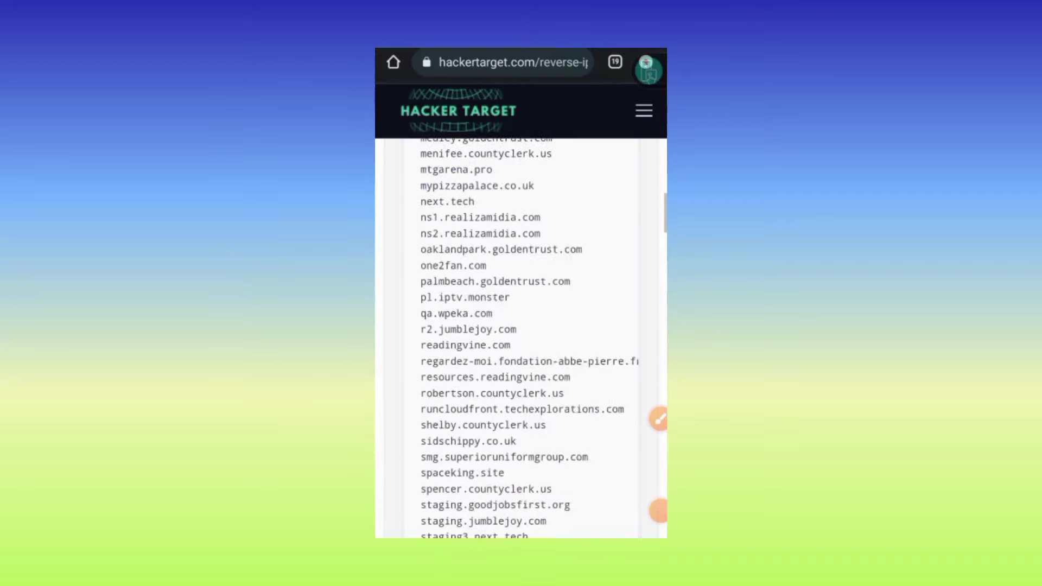
scroll(520, 326, up, 2)
scroll(521, 326, up, 2)
scroll(521, 326, up, 2)
scroll(521, 326, up, 2)
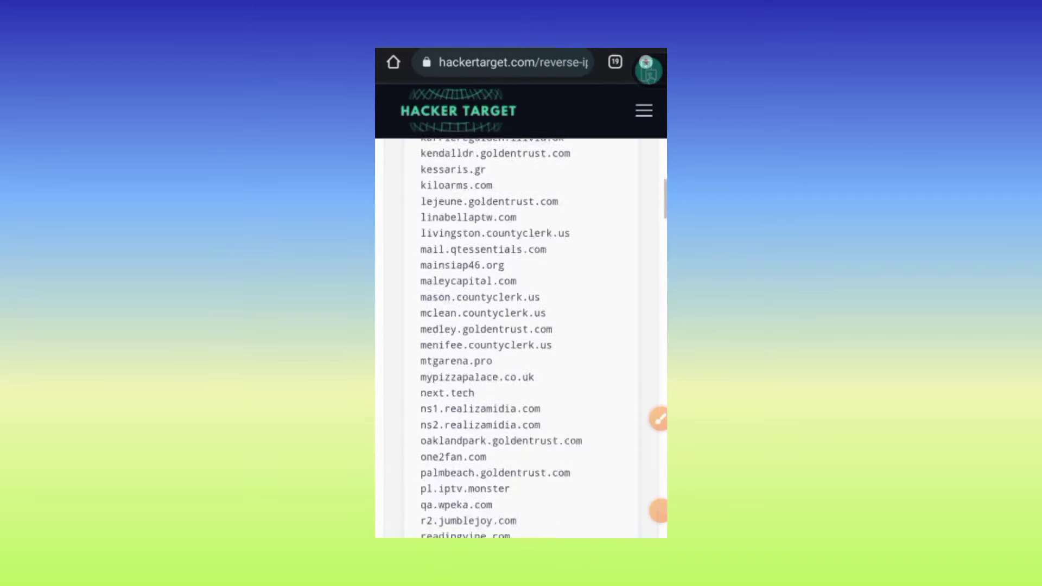
scroll(521, 326, up, 2)
scroll(521, 325, up, 2)
scroll(522, 326, right, 2)
scroll(521, 326, left, 2)
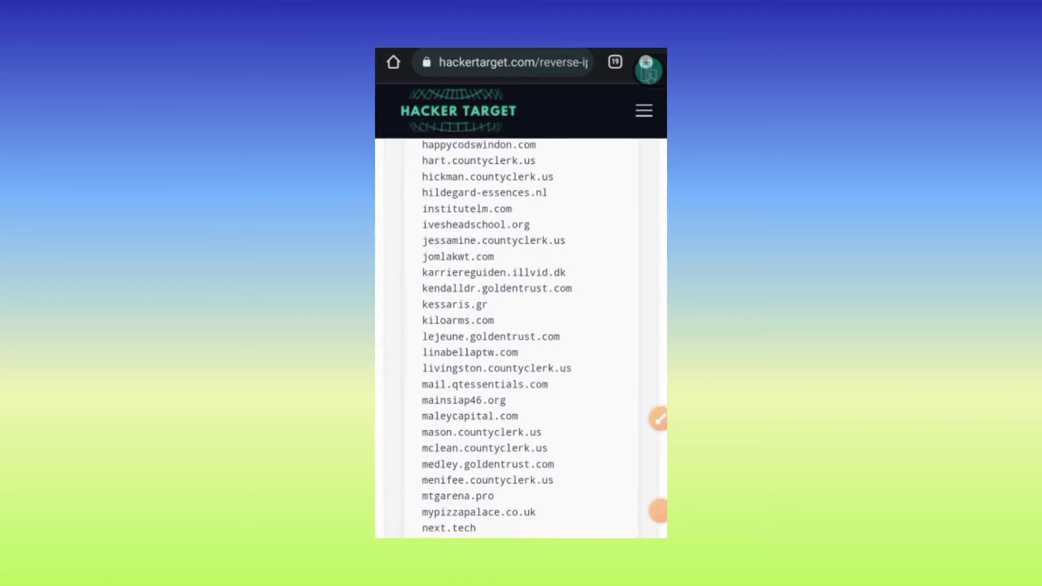
scroll(521, 326, up, 2)
scroll(520, 325, up, 3)
scroll(521, 326, up, 3)
scroll(521, 325, up, 3)
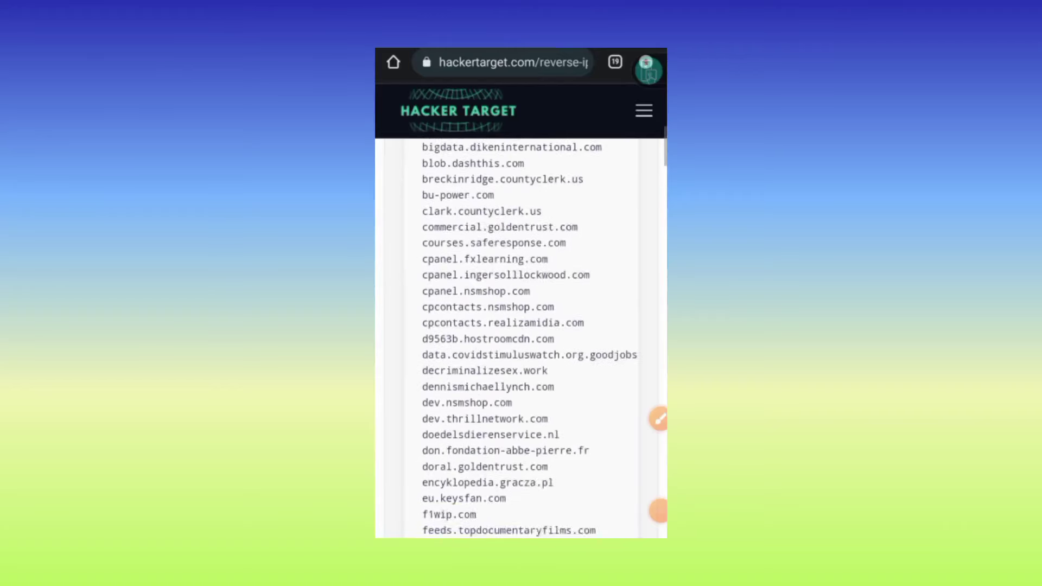
scroll(521, 326, up, 2)
scroll(521, 325, up, 1)
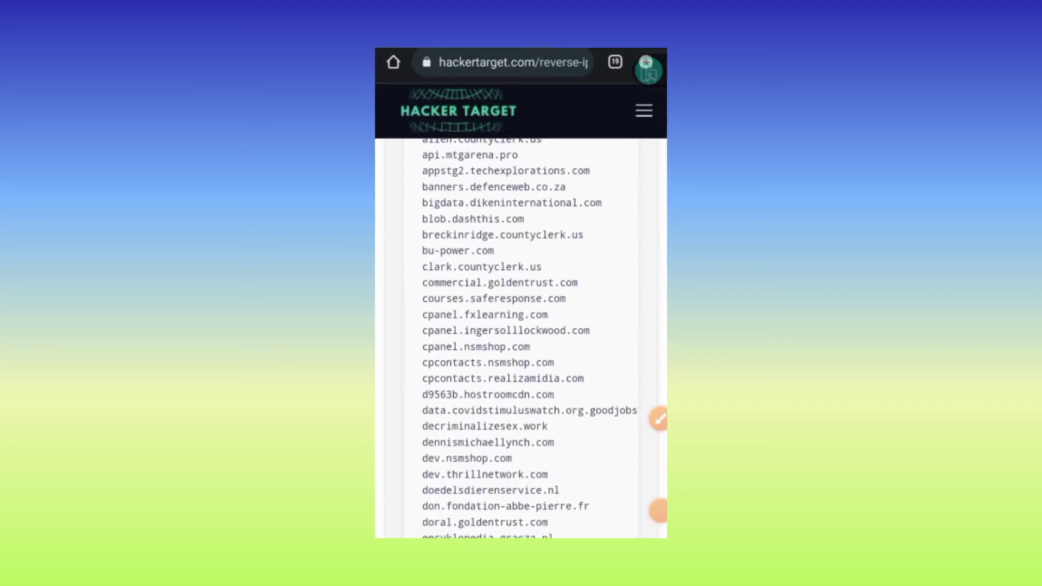
Step: Select the hostname d9563b.hostroomcdn.com in the results, then dismiss the selection menu
double_click(488, 394)
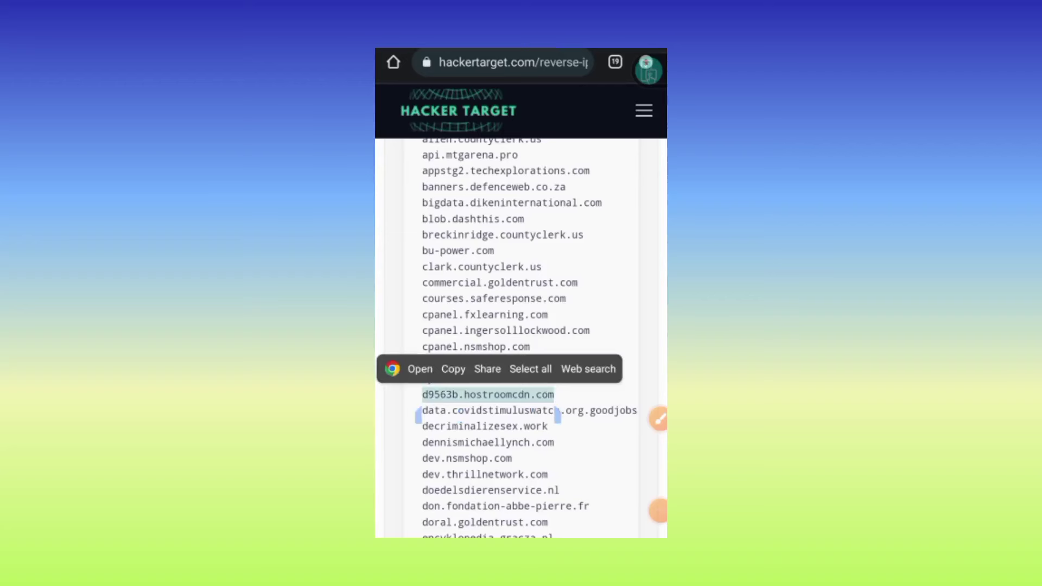
click(570, 456)
scroll(521, 366, up, 5)
scroll(521, 366, up, 3)
scroll(520, 432, right, 2)
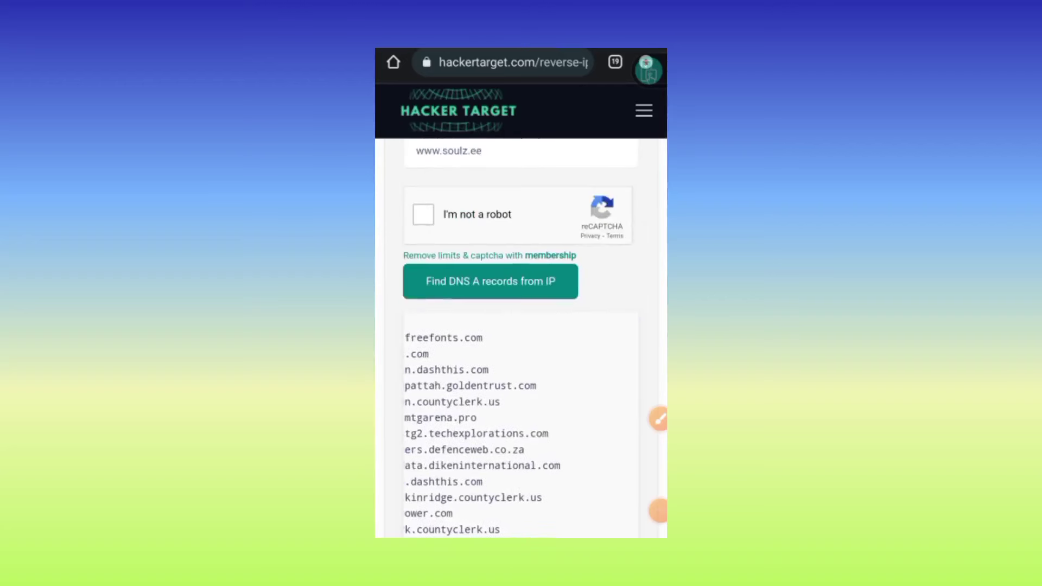
scroll(521, 431, left, 2)
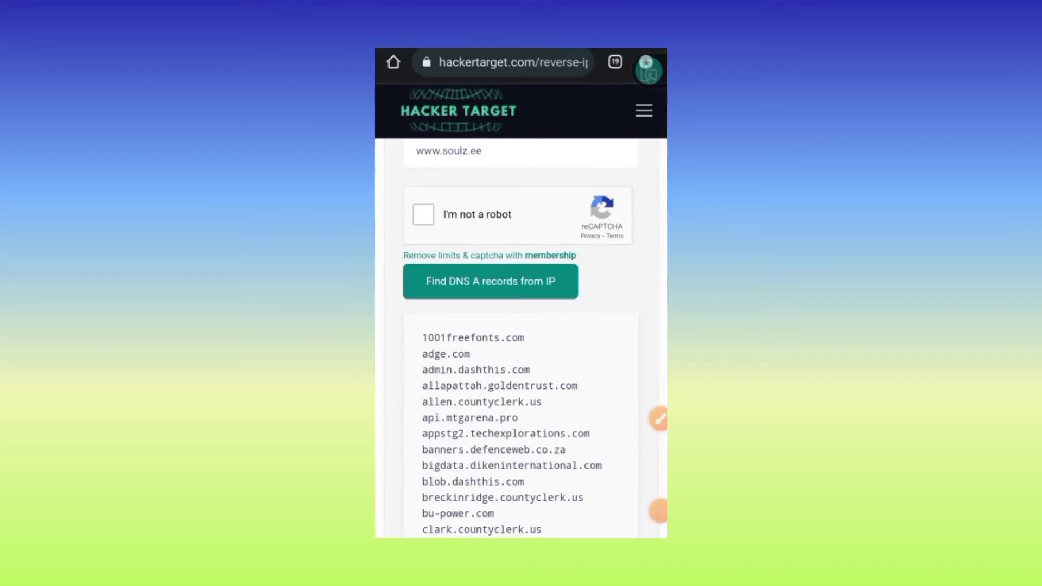
scroll(522, 366, up, 3)
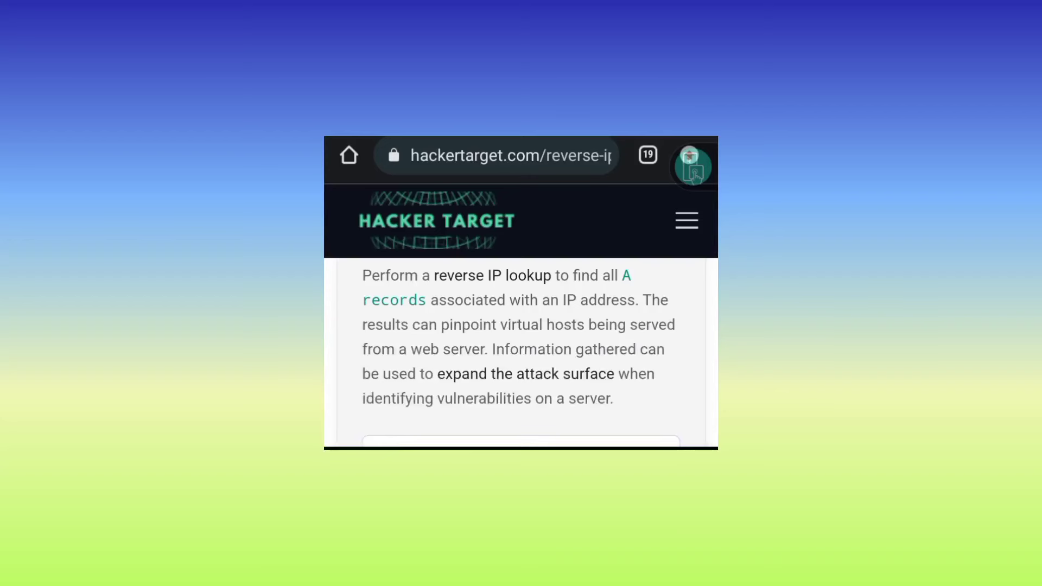
scroll(522, 350, down, 1)
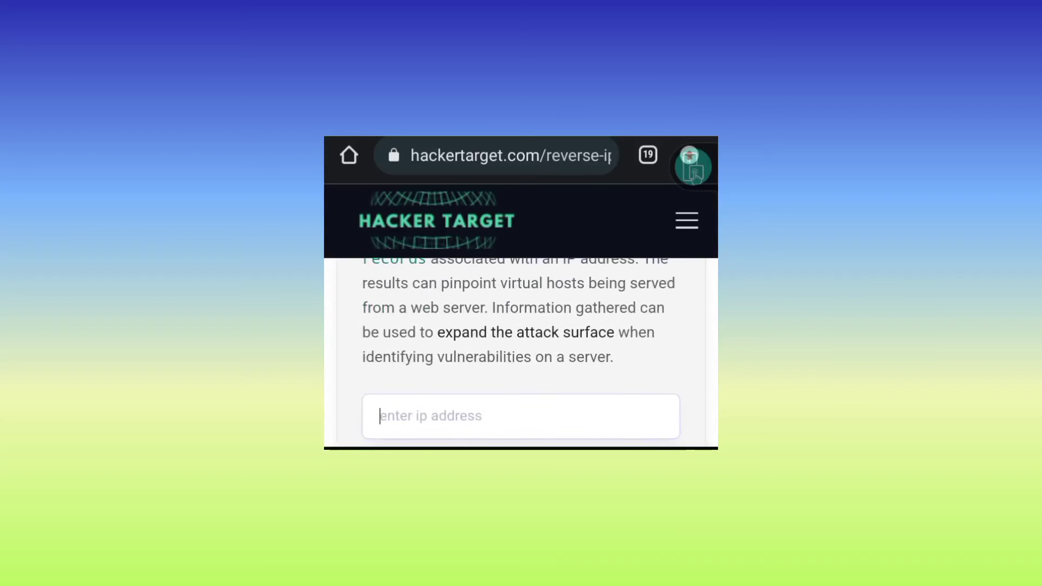
text(www)
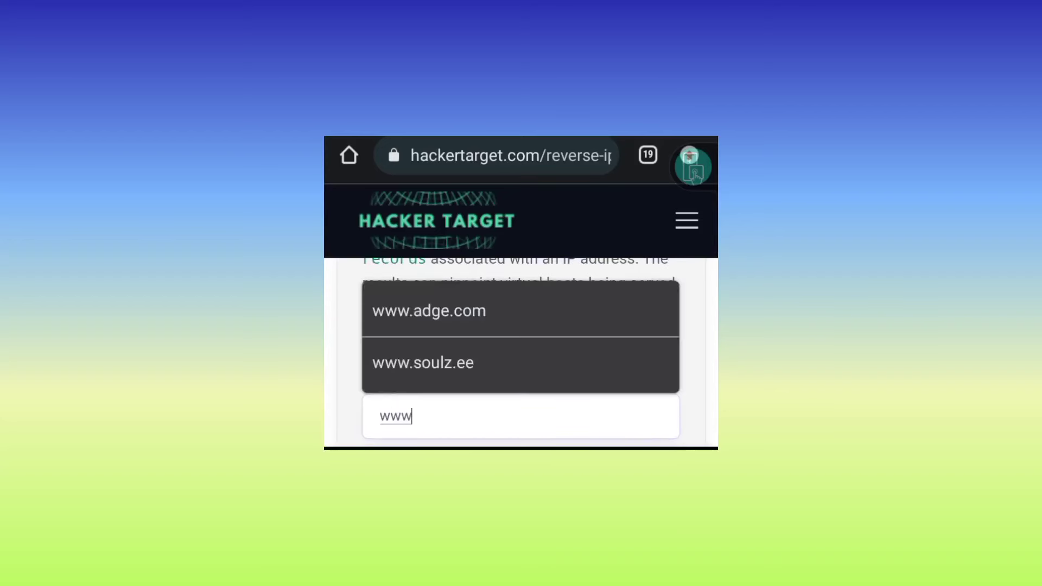
text( g)
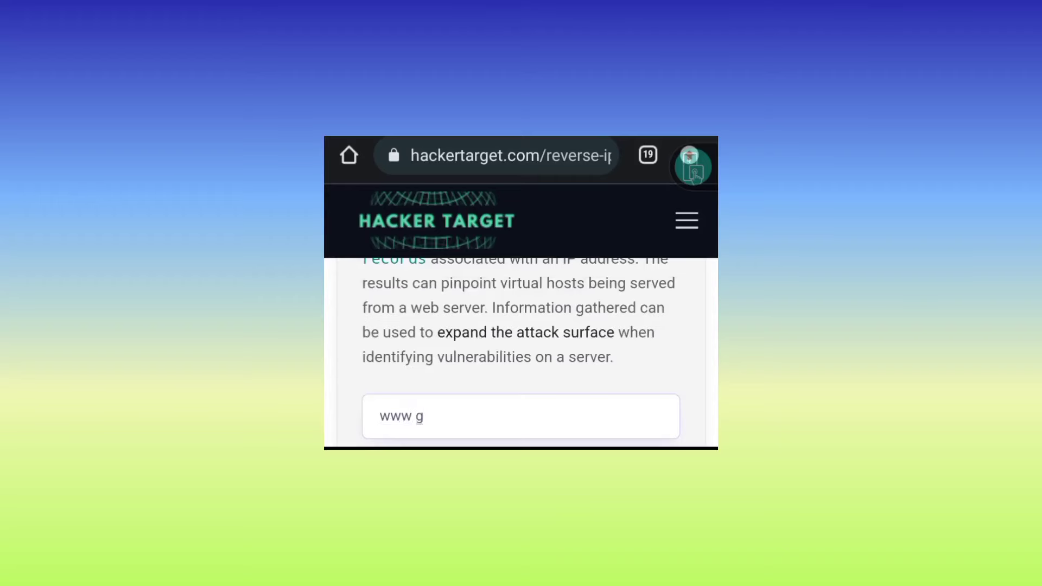
key(BackSpace)
key(BackSpace)
text(.g)
text(oogl)
text(e.co)
text(m)
scroll(521, 350, down, 3)
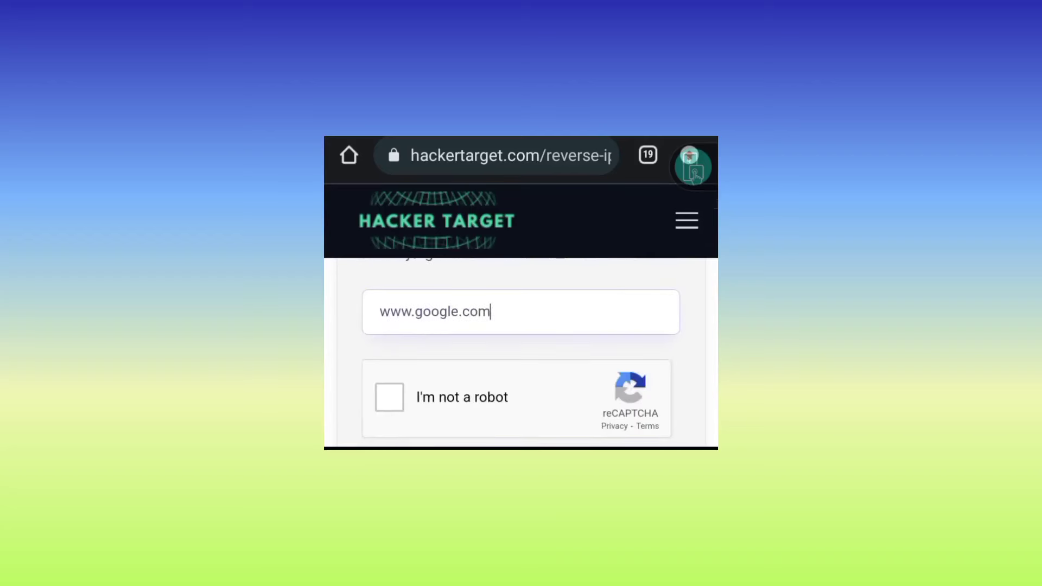
click(391, 397)
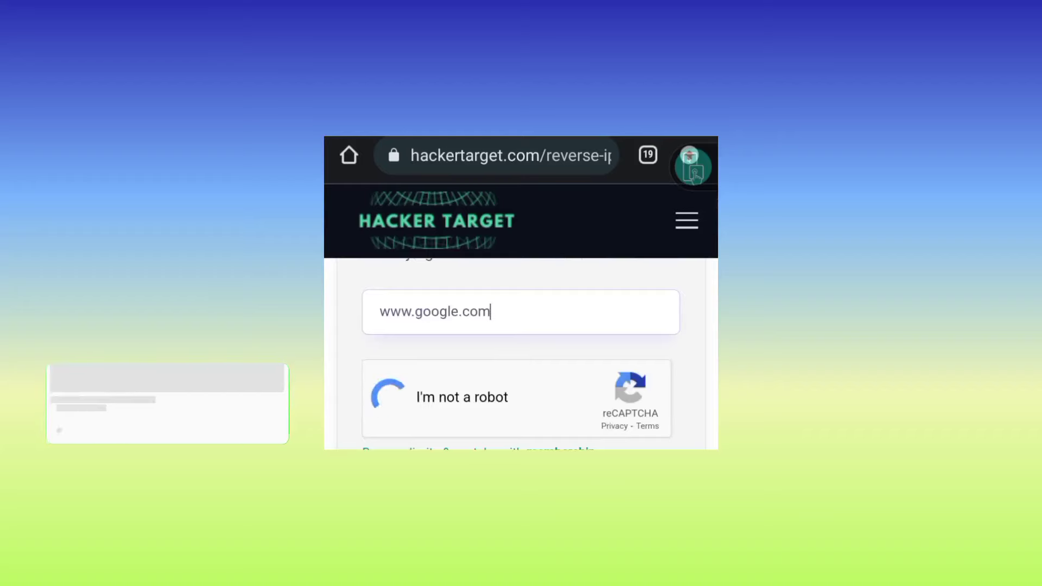
click(521, 433)
click(423, 362)
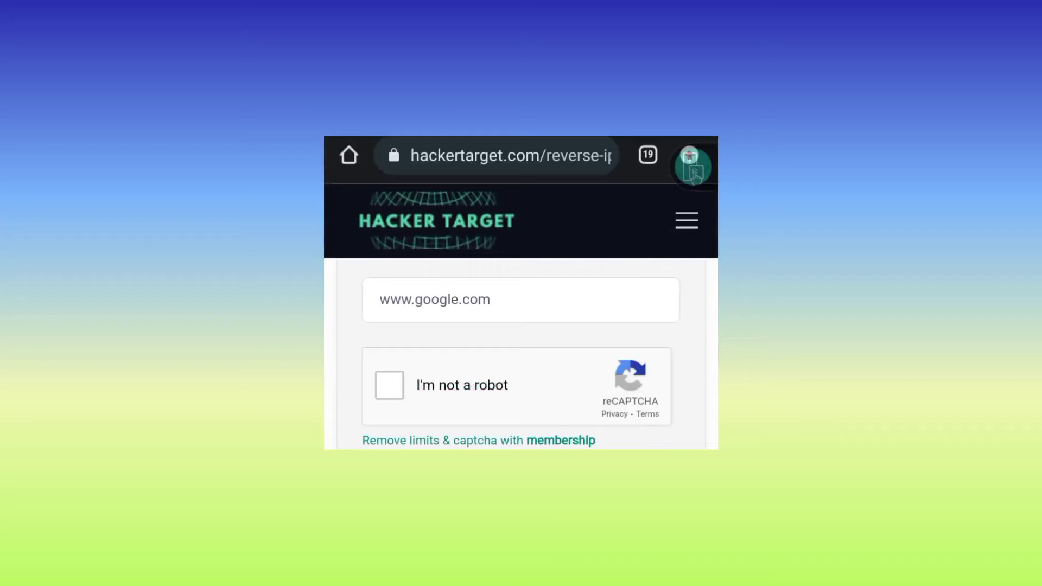
key(alt+Left)
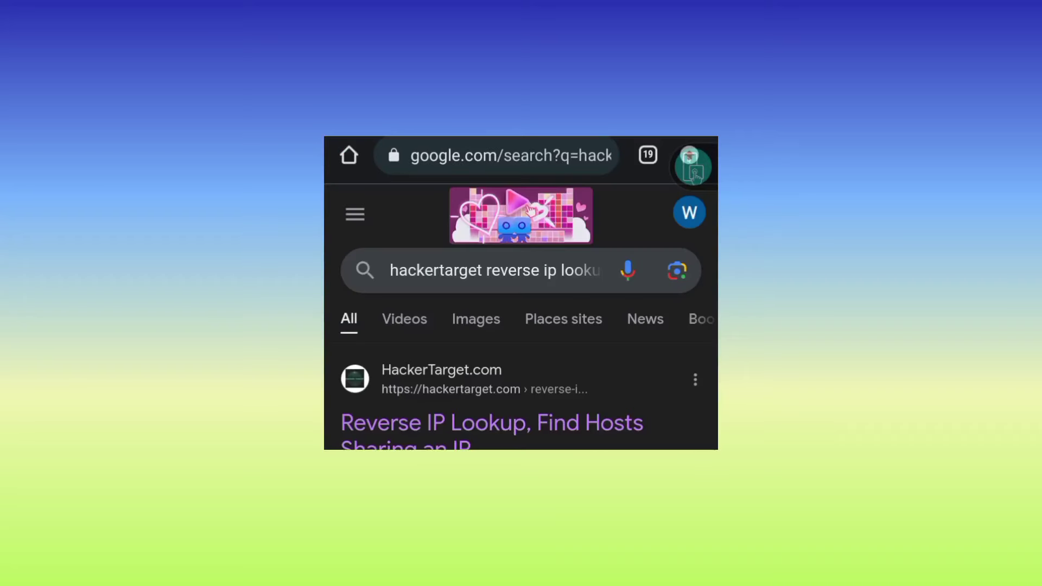
Step: Load hostchecker.net from the Chrome address bar
click(492, 422)
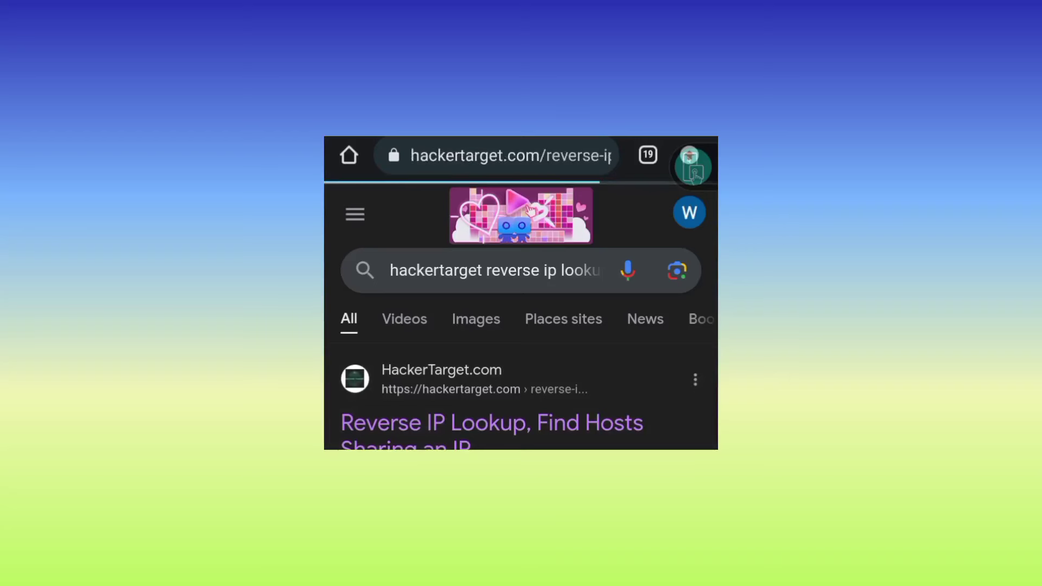
click(510, 155)
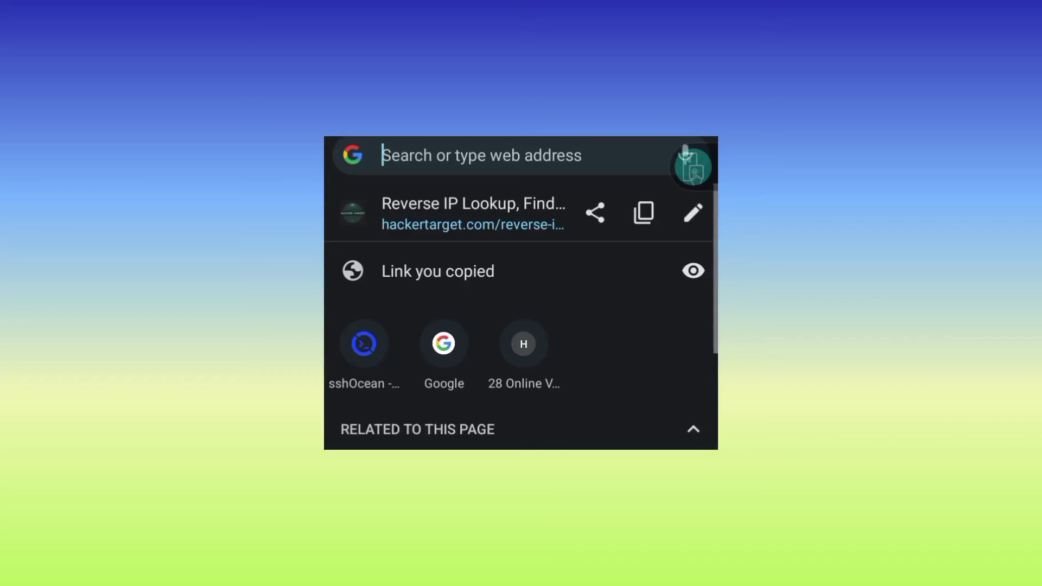
text(hos)
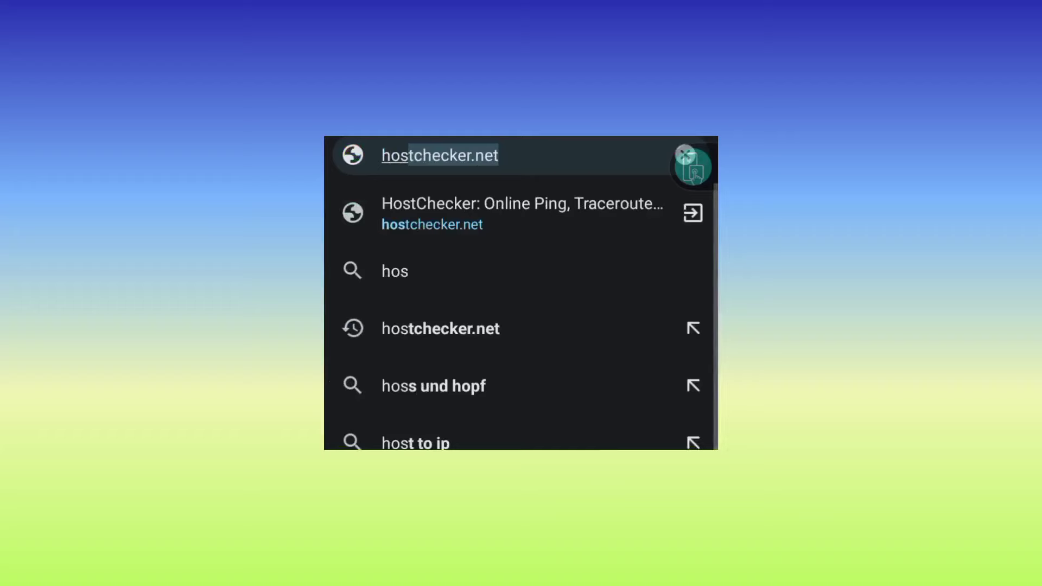
key(Return)
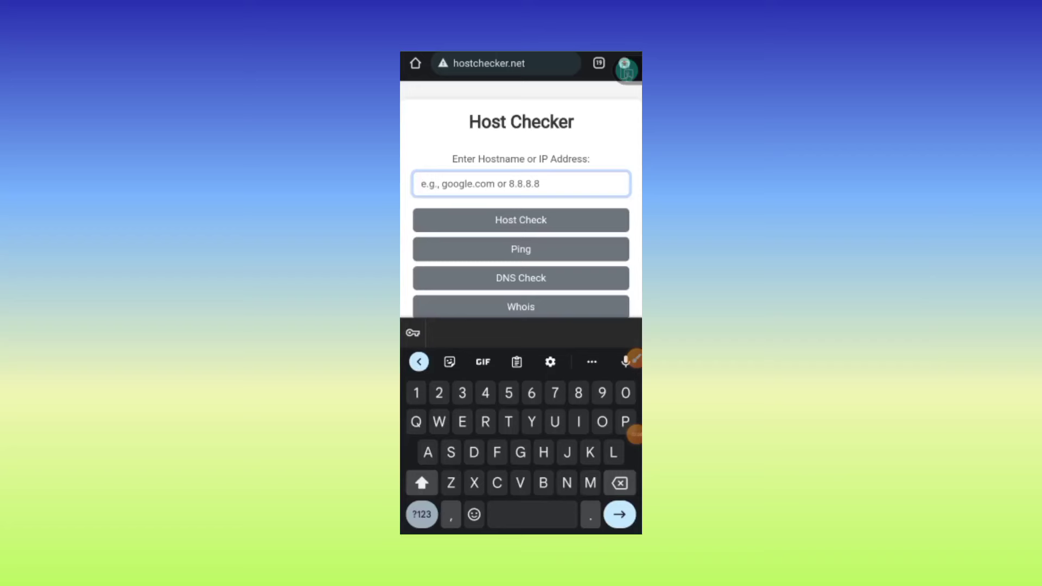
click(421, 482)
text(ww)
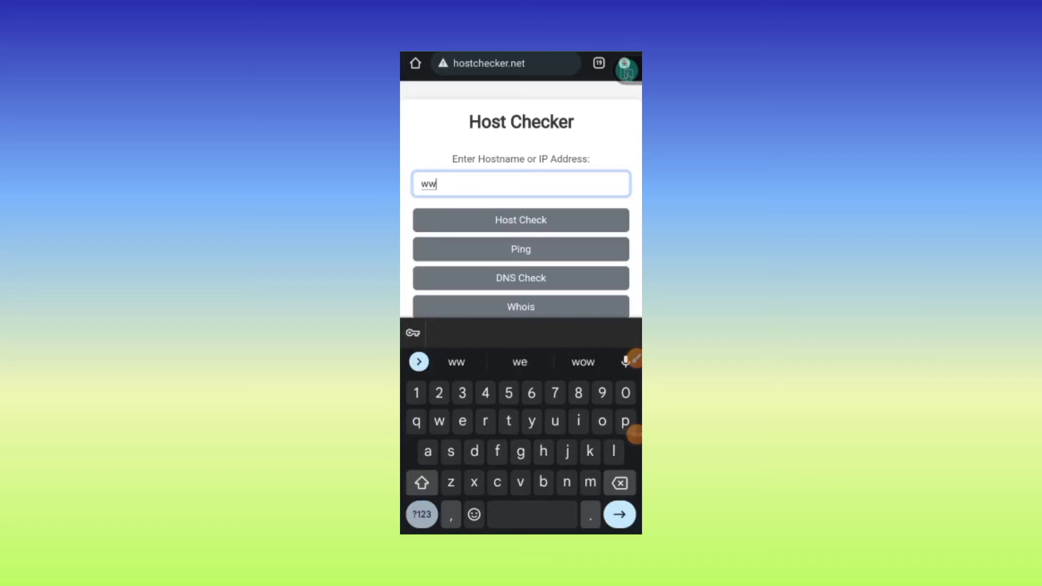
text(w)
text(.)
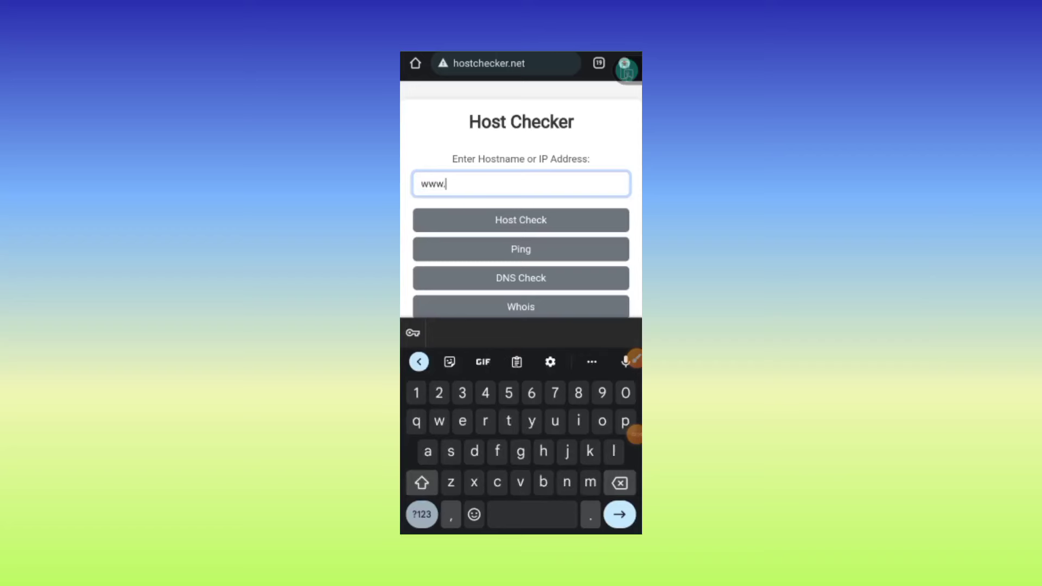
text(adge.)
text(co)
text(m)
click(618, 513)
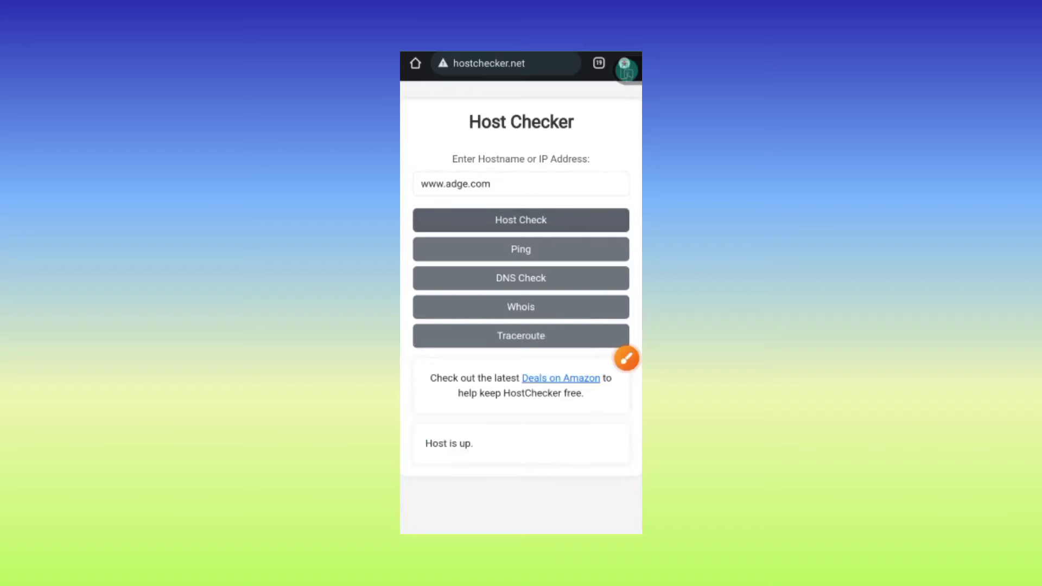
click(633, 358)
drag(421, 419, 488, 415)
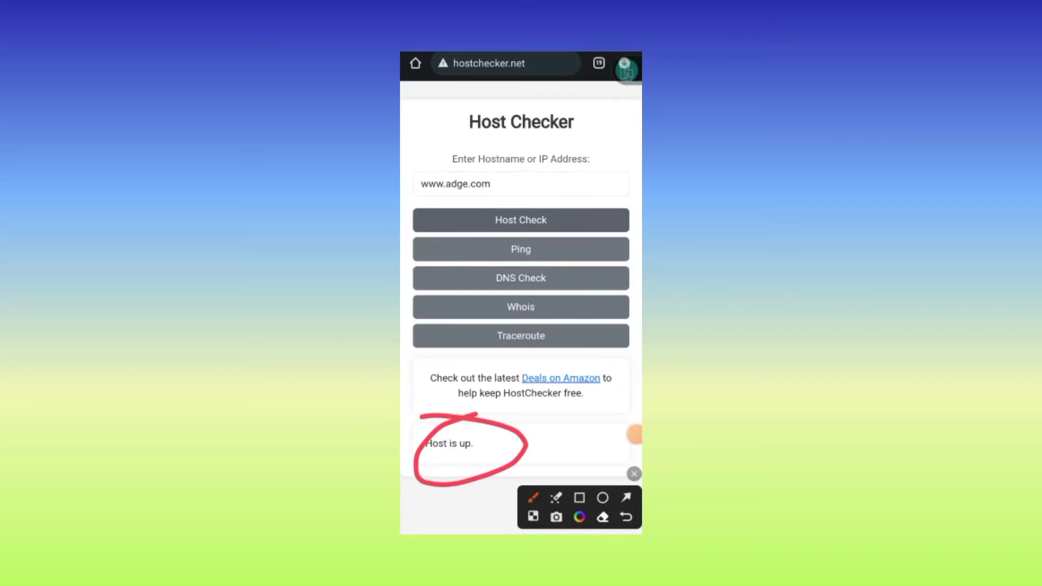
click(634, 474)
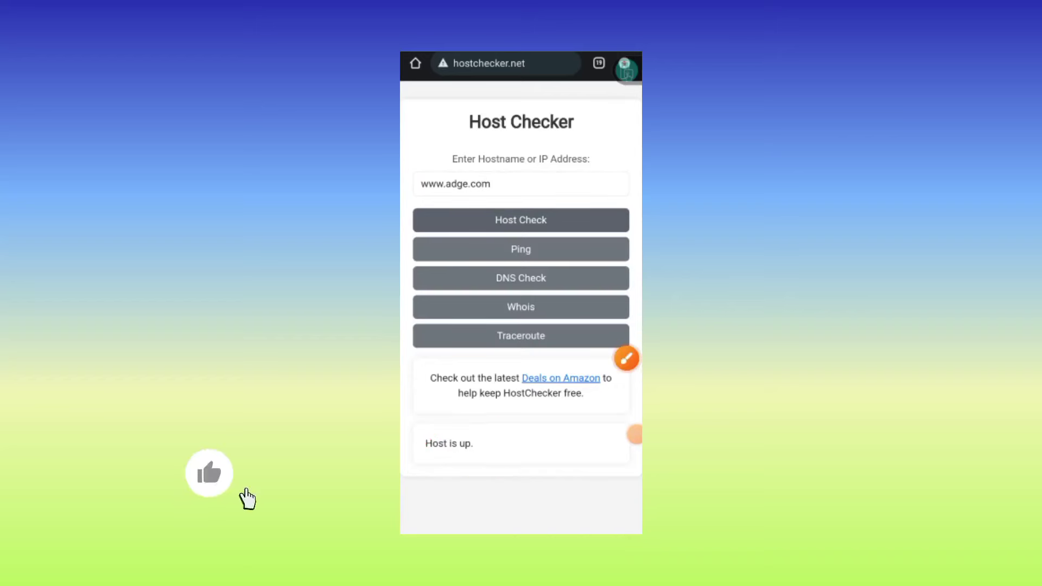
click(633, 435)
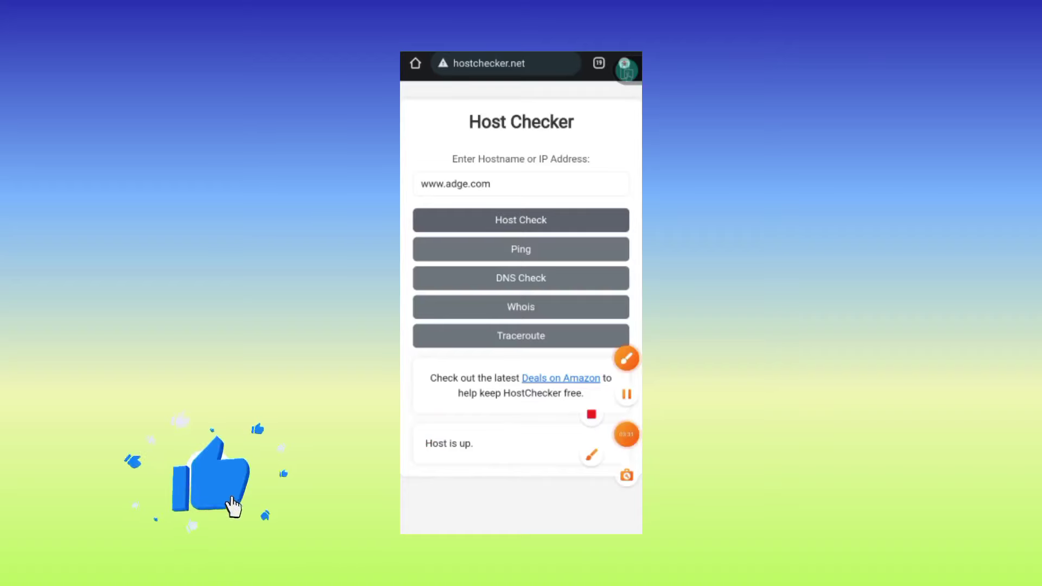